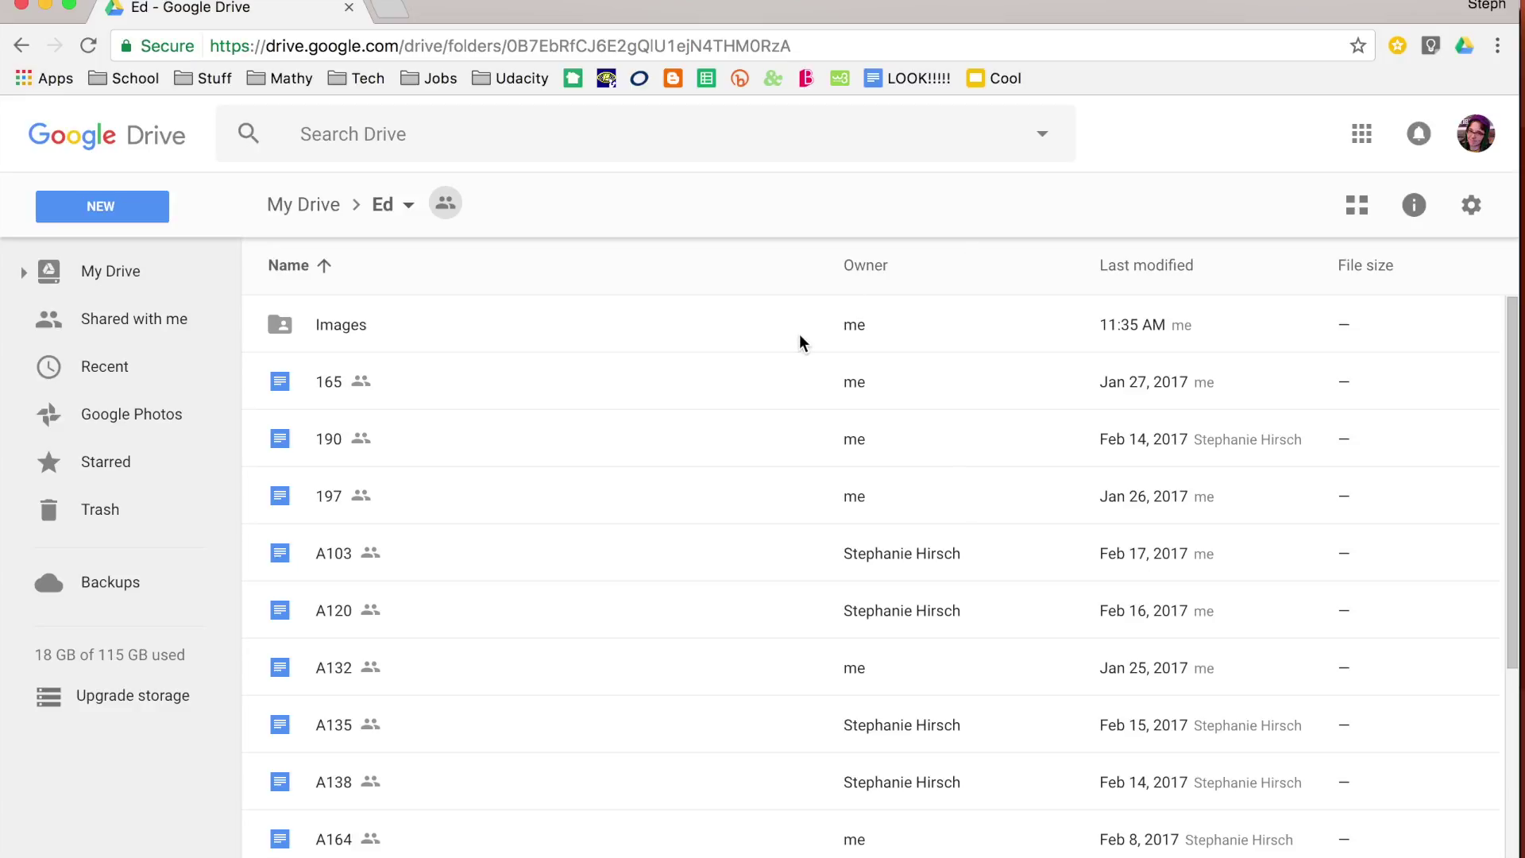
# - Look through the list of files in the Ed folder from start to end and return to its beginning
pyautogui.scroll(-3, 668, 380)
pyautogui.scroll(-2, 665, 379)
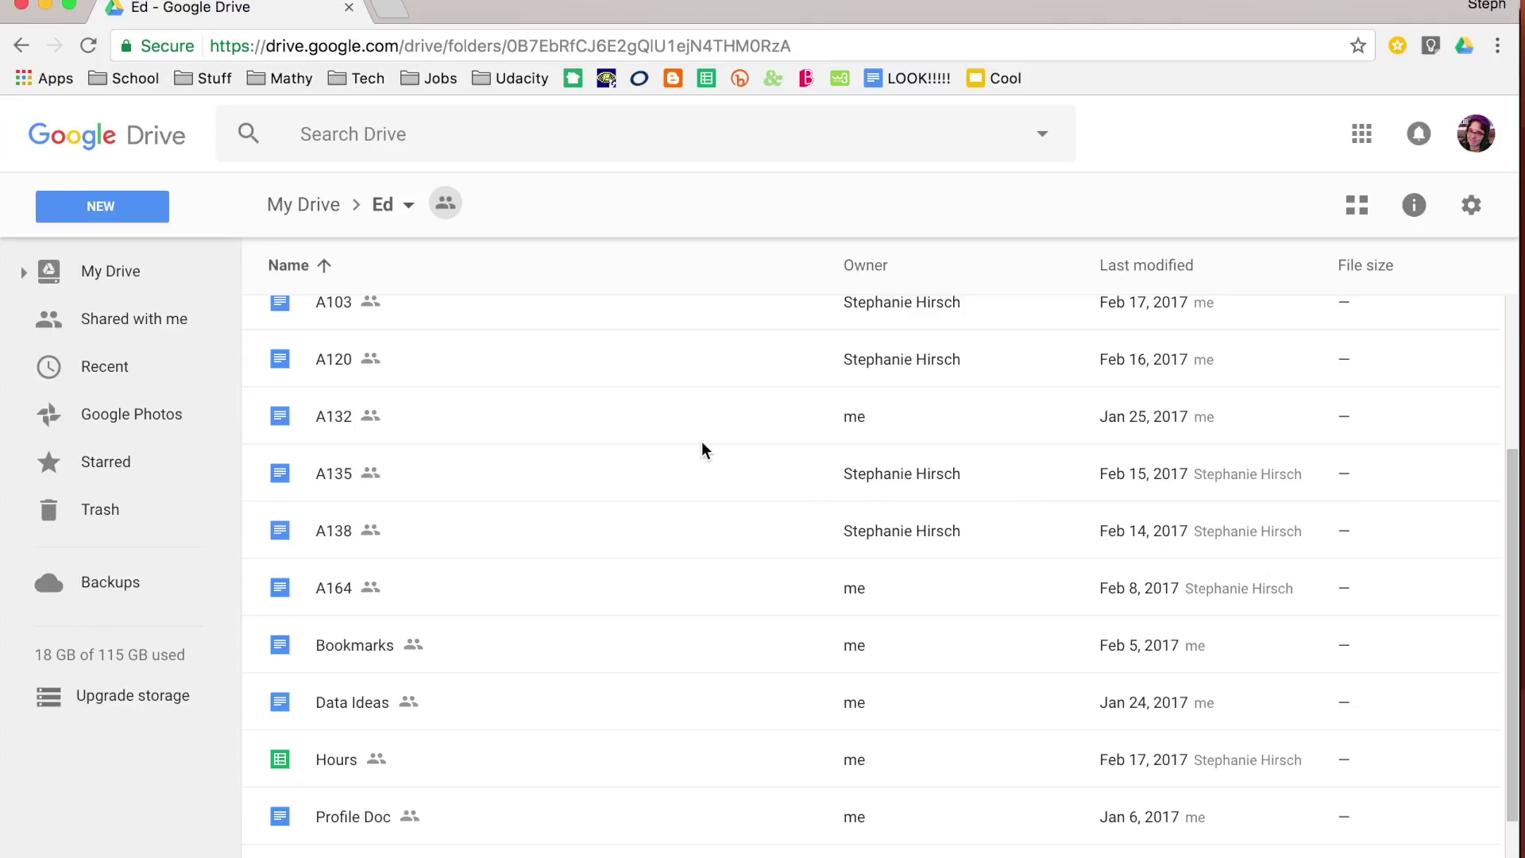
pyautogui.scroll(-1, 702, 443)
pyautogui.scroll(-3, 702, 450)
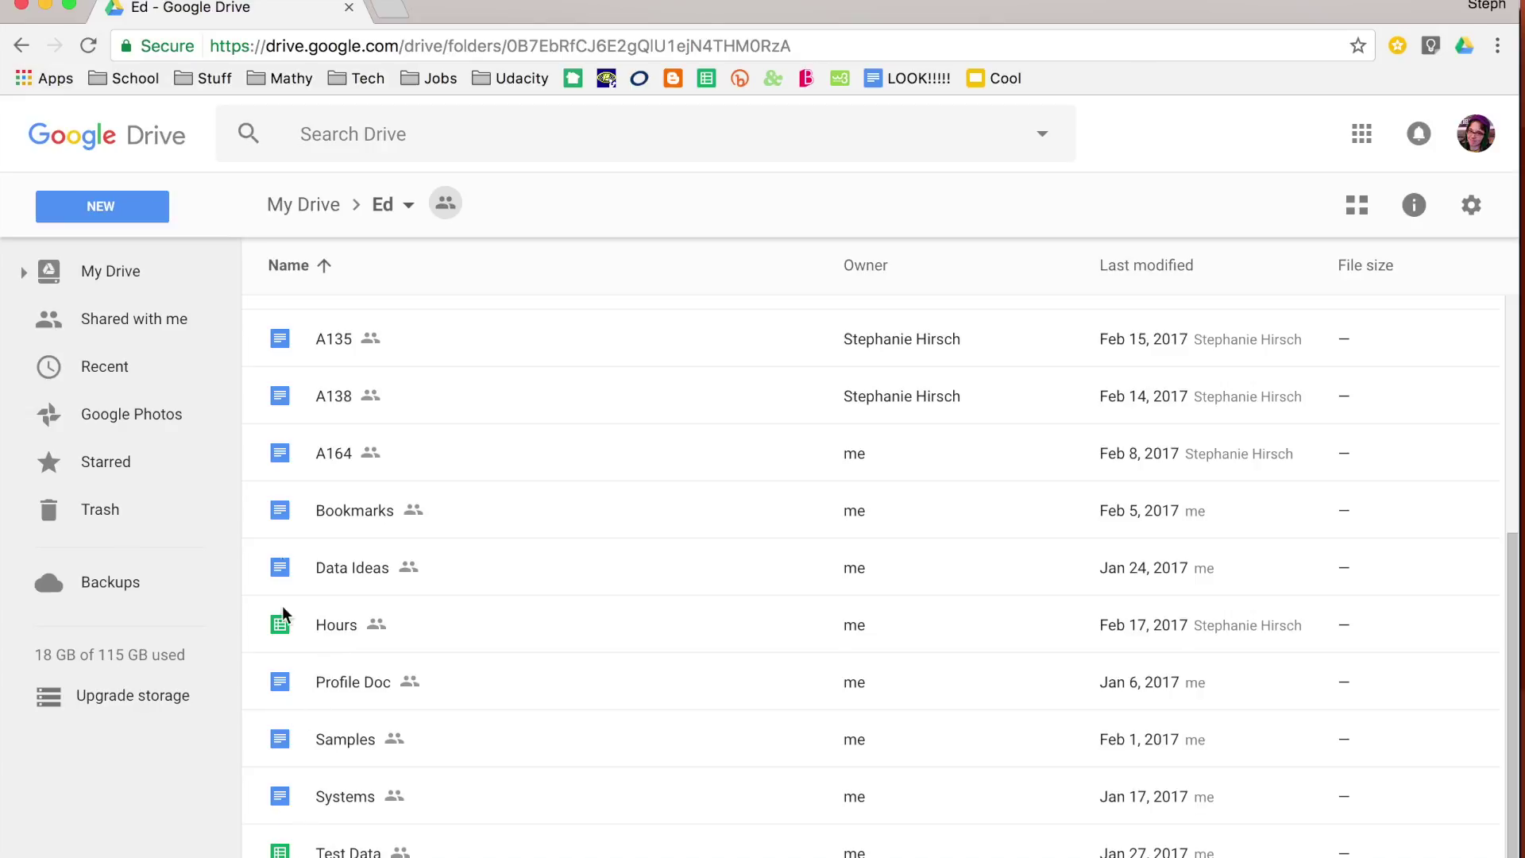
pyautogui.scroll(5, 305, 814)
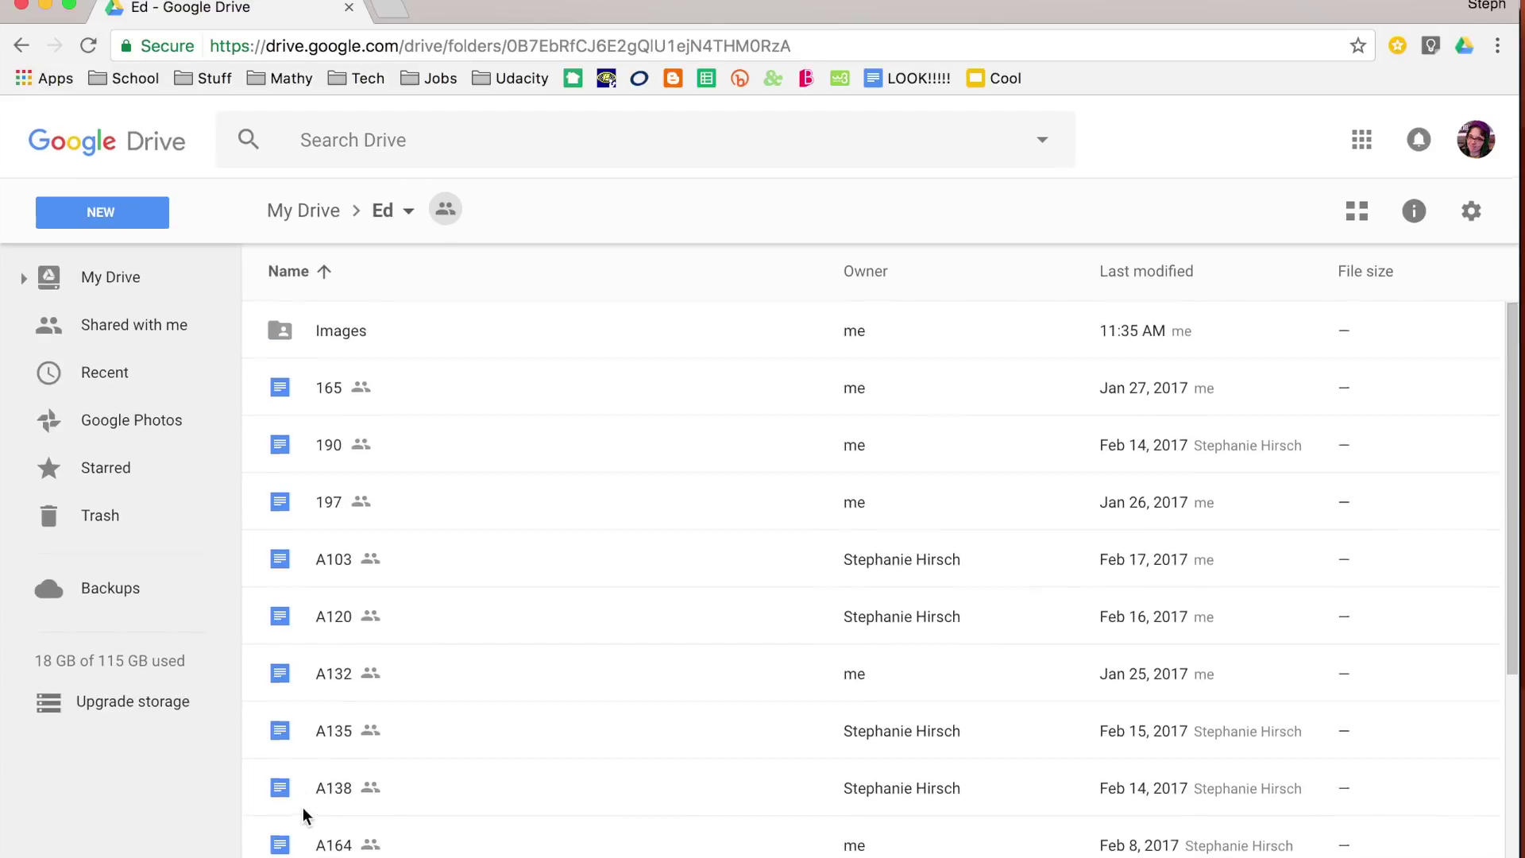
# - Open the Images subfolder, look over its drawings, and return to the Ed folder
pyautogui.doubleClick(363, 329)
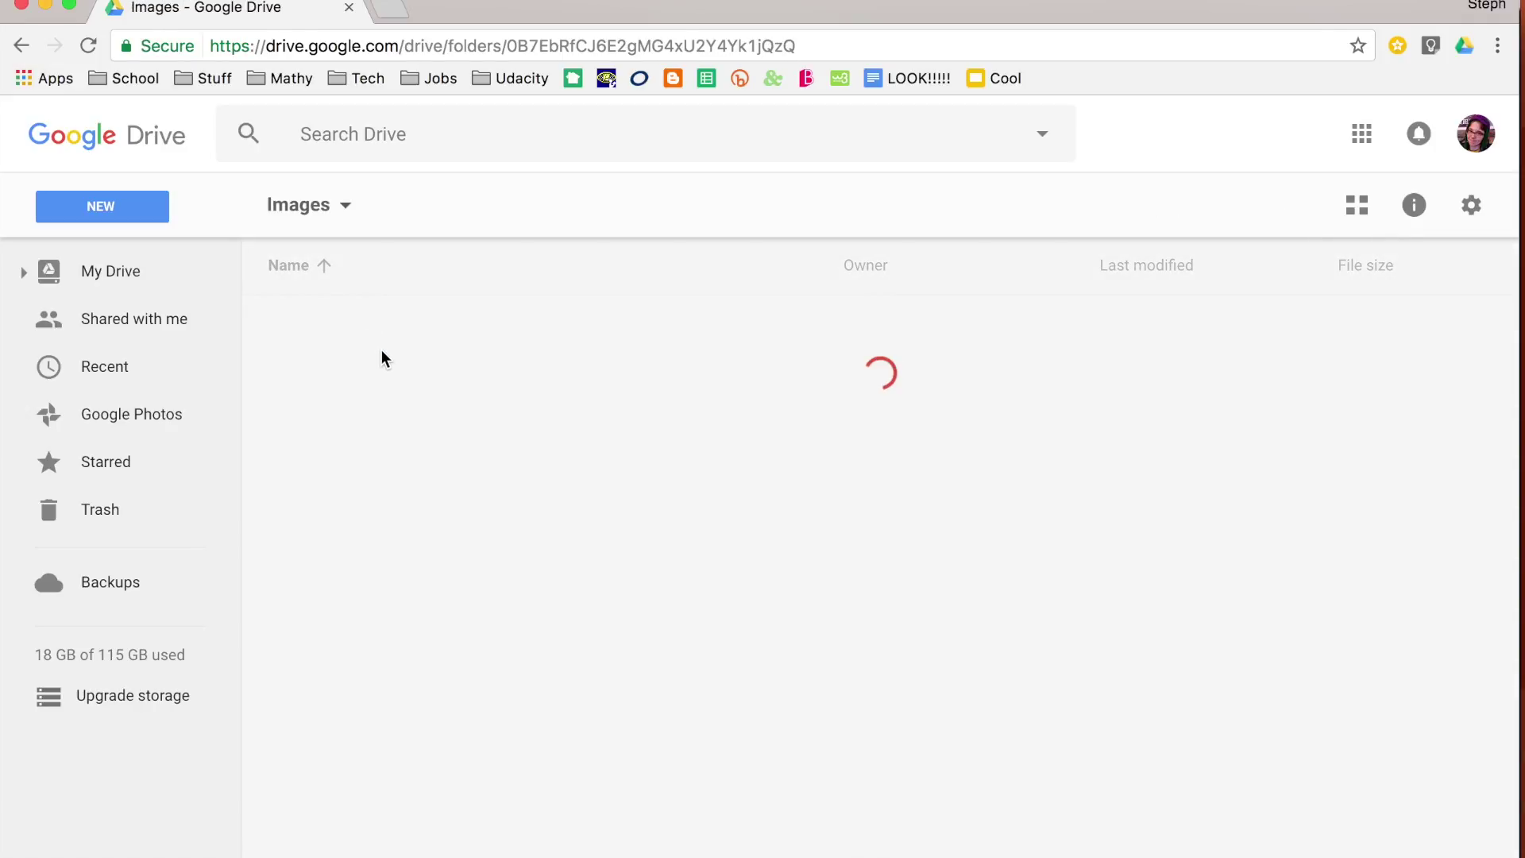
pyautogui.scroll(-3, 410, 379)
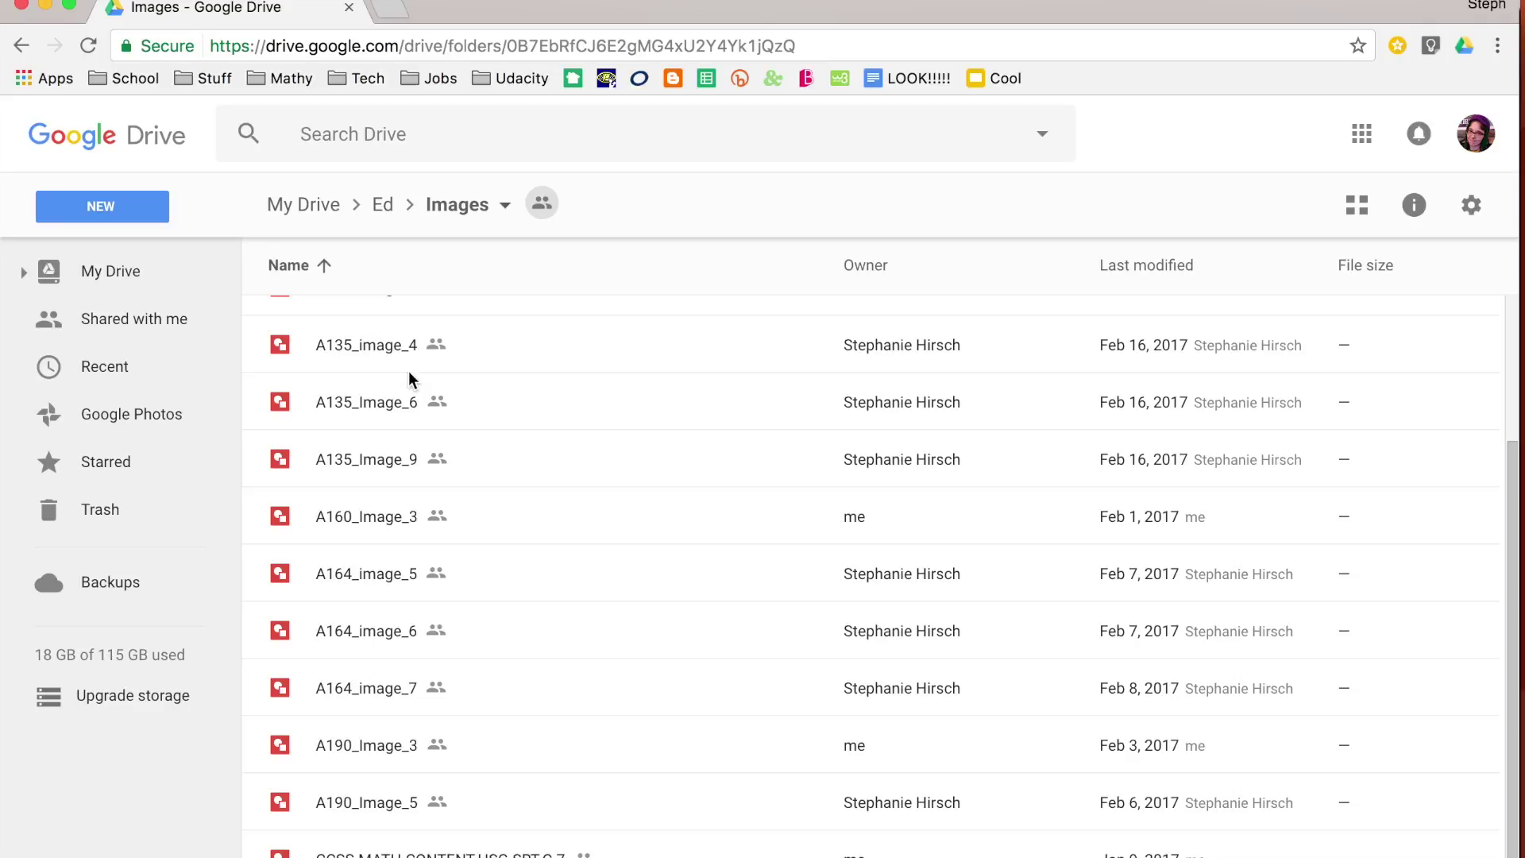
pyautogui.scroll(3, 410, 375)
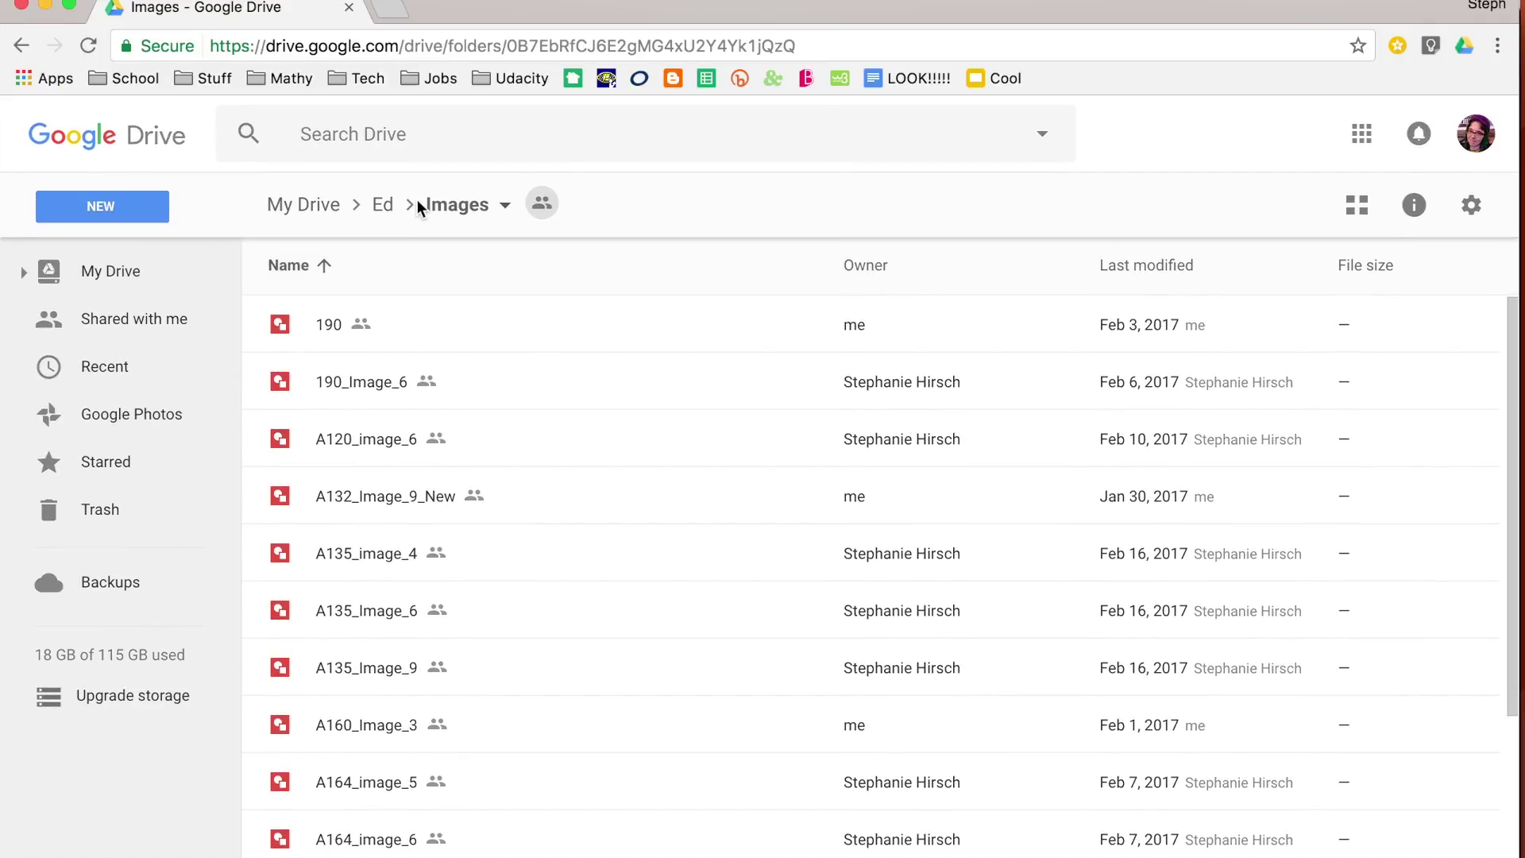
pyautogui.click(387, 208)
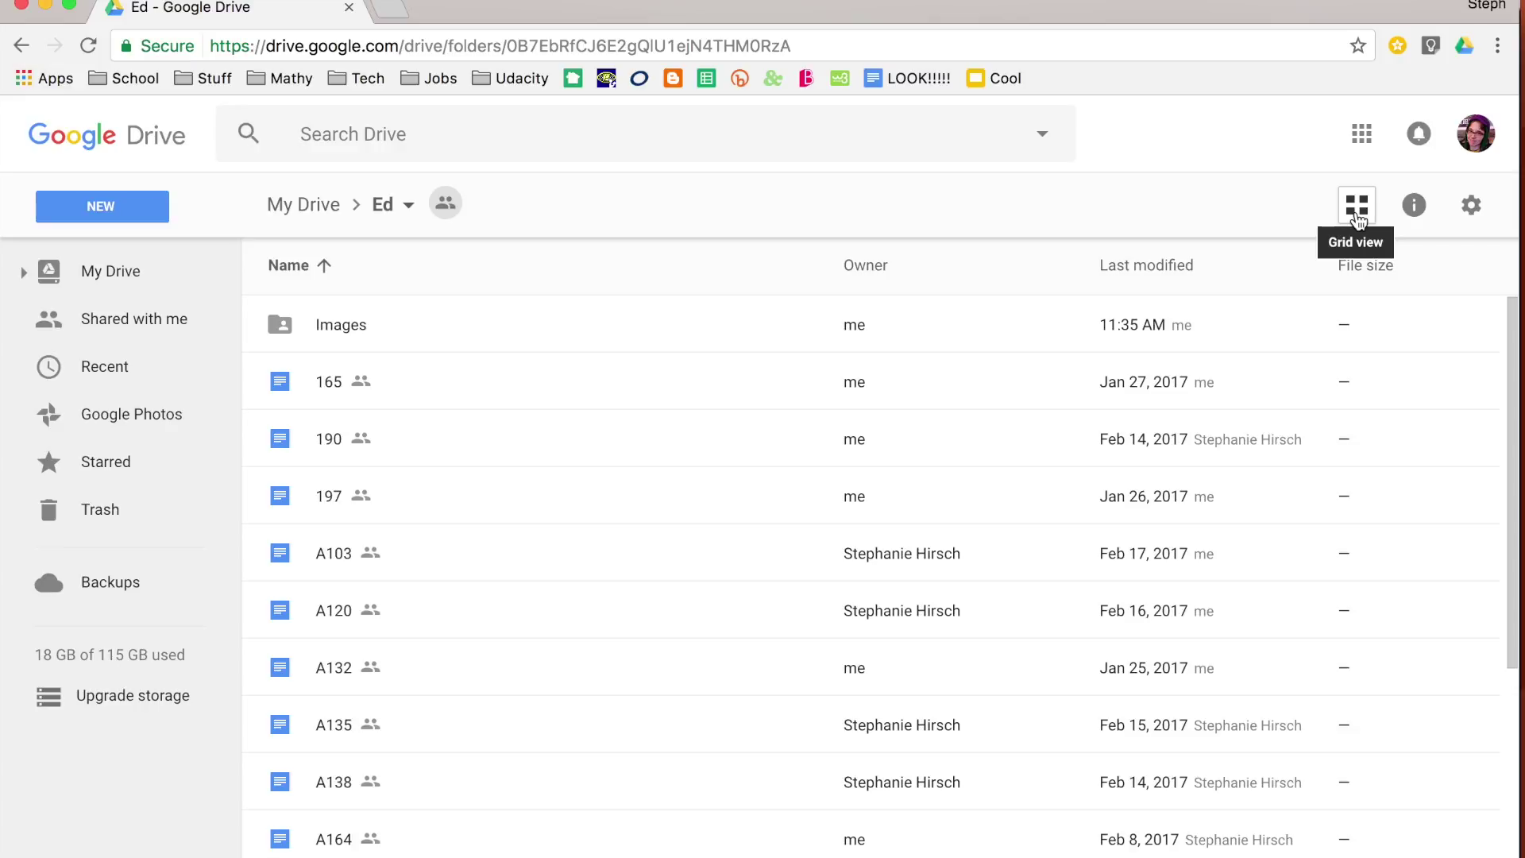
# - Switch the Ed folder to grid view and browse the file thumbnails
pyautogui.click(1358, 211)
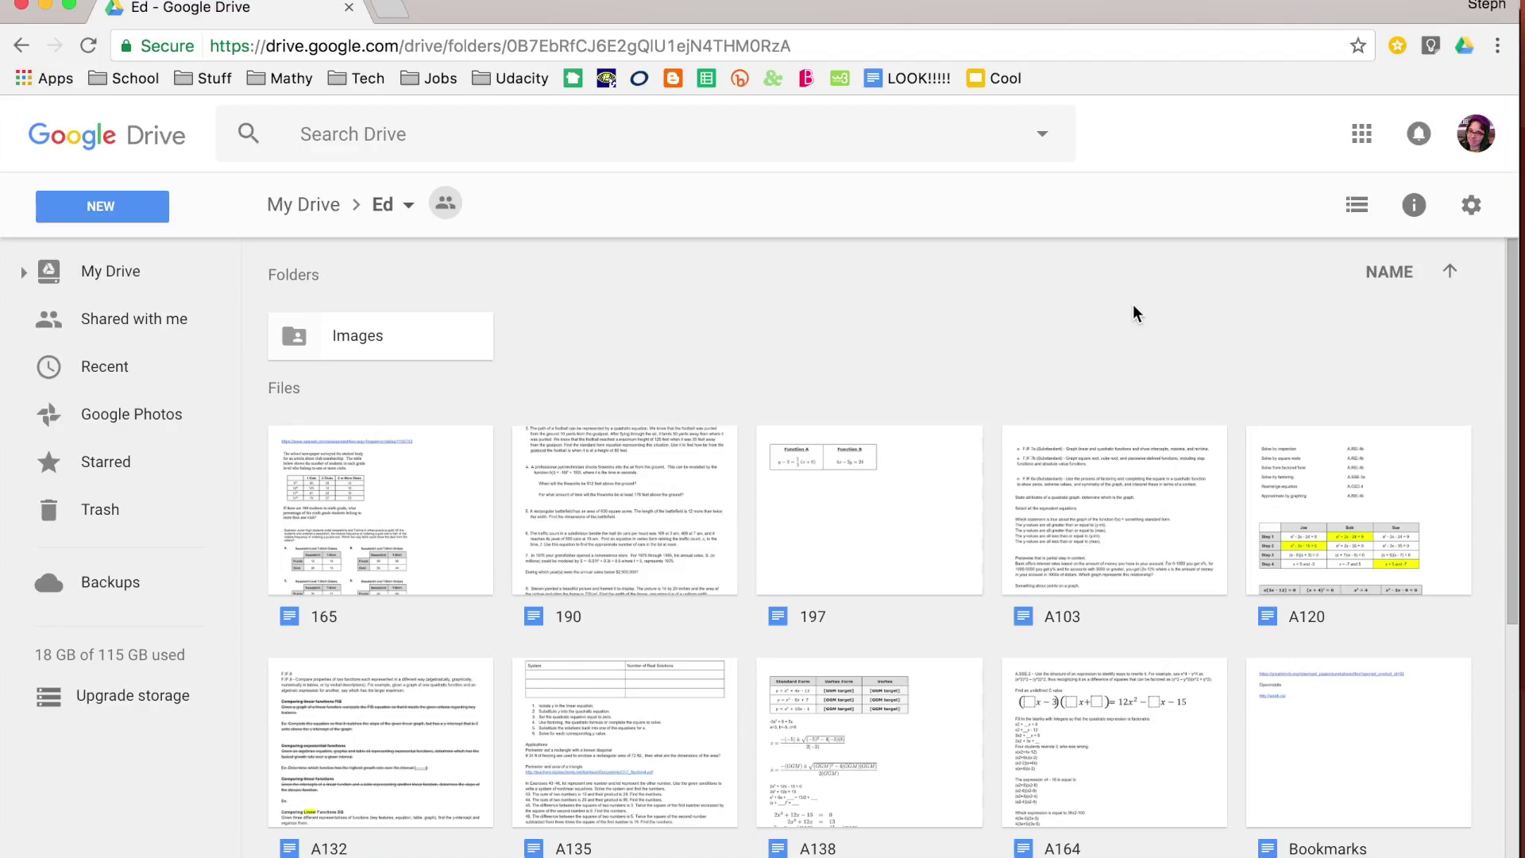
pyautogui.scroll(-5, 1133, 306)
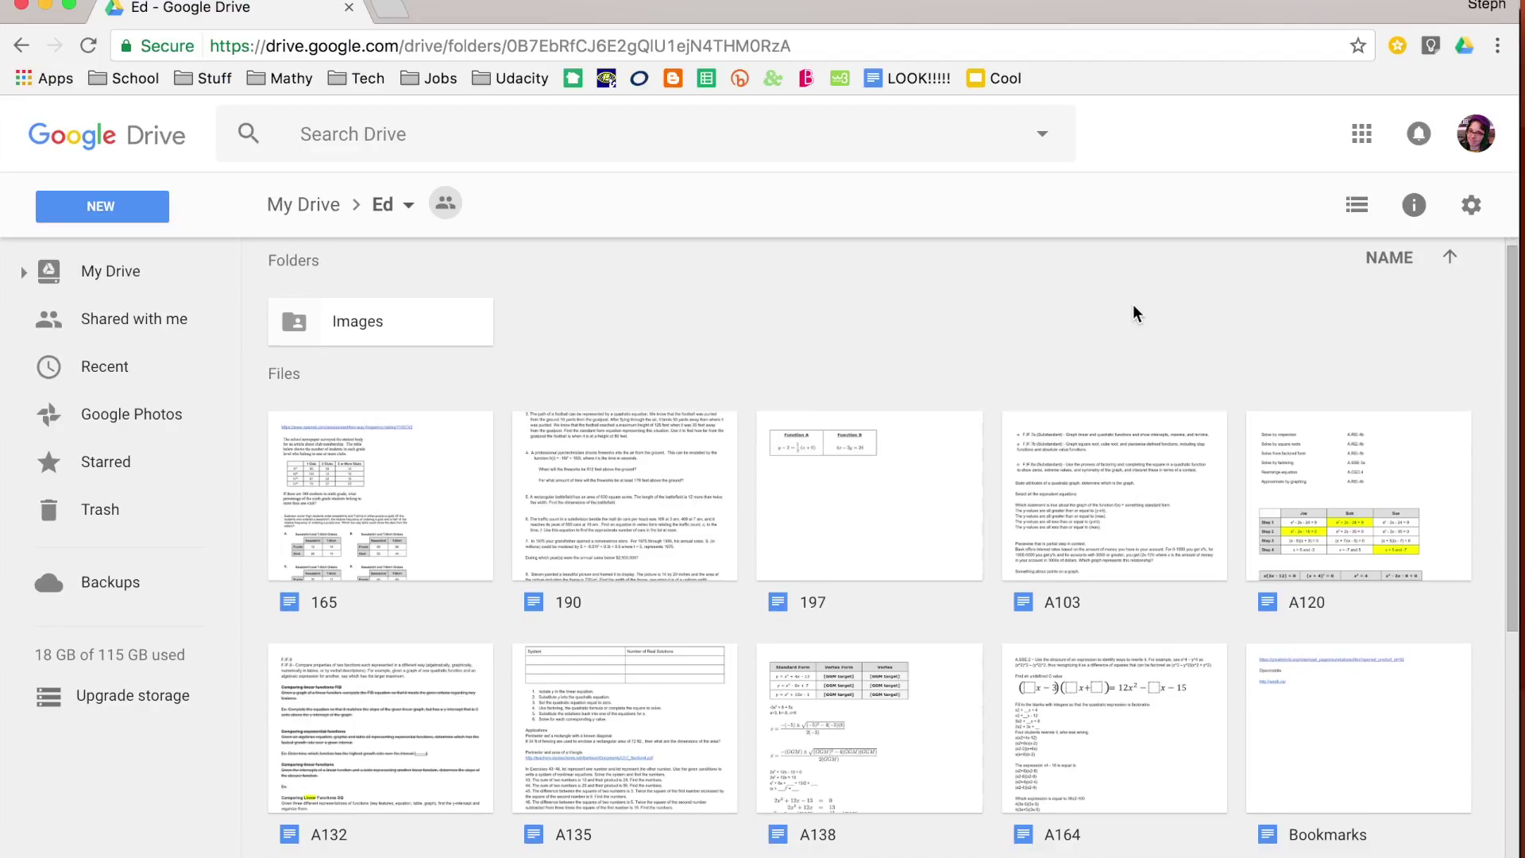
pyautogui.scroll(-4, 1133, 303)
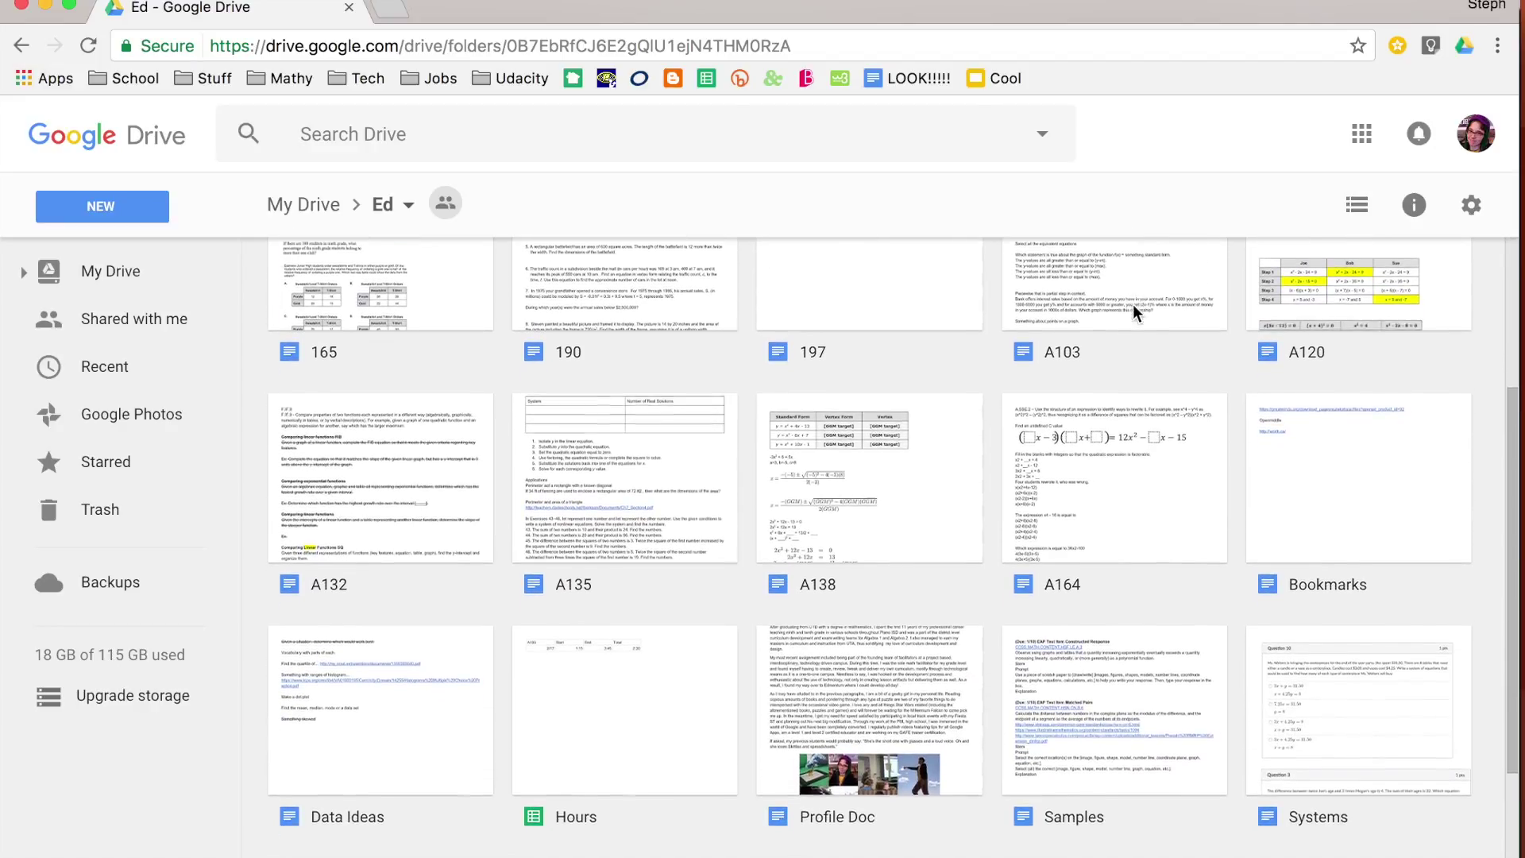
pyautogui.scroll(-3, 1133, 304)
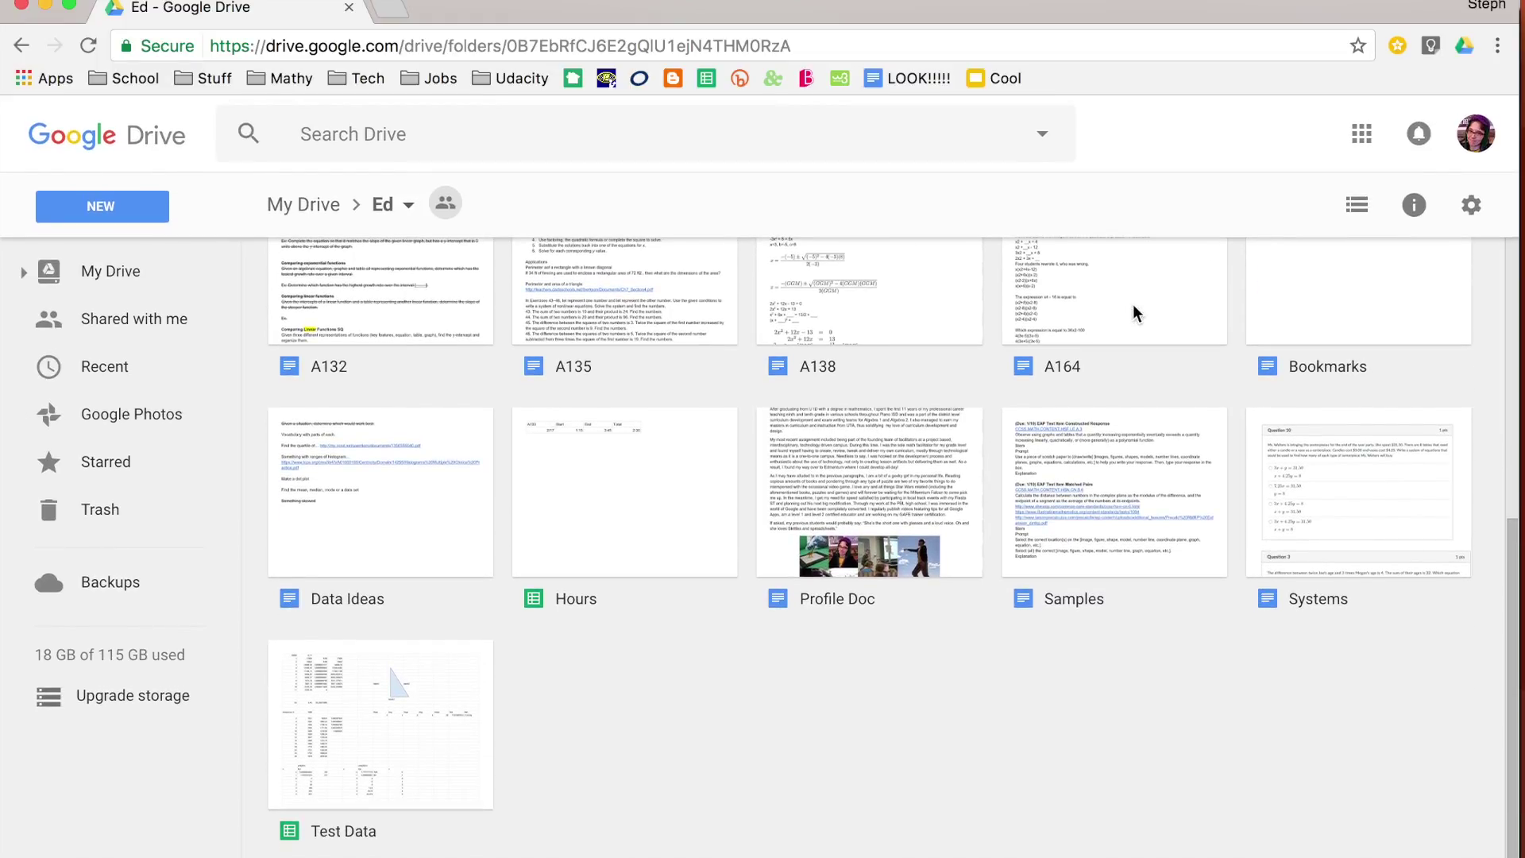
pyautogui.scroll(7, 1133, 304)
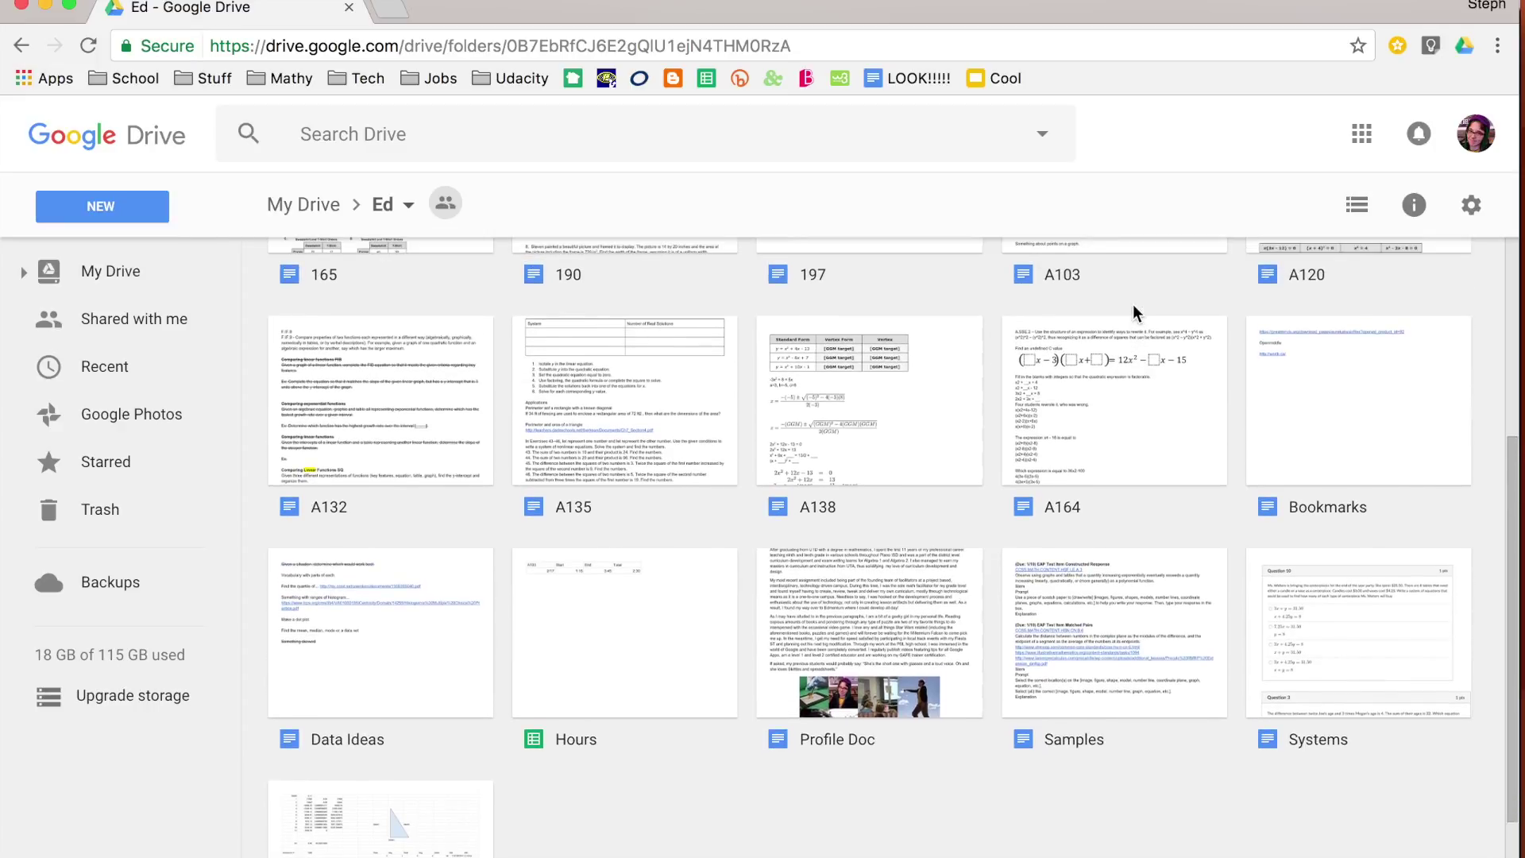
pyautogui.scroll(3, 1133, 304)
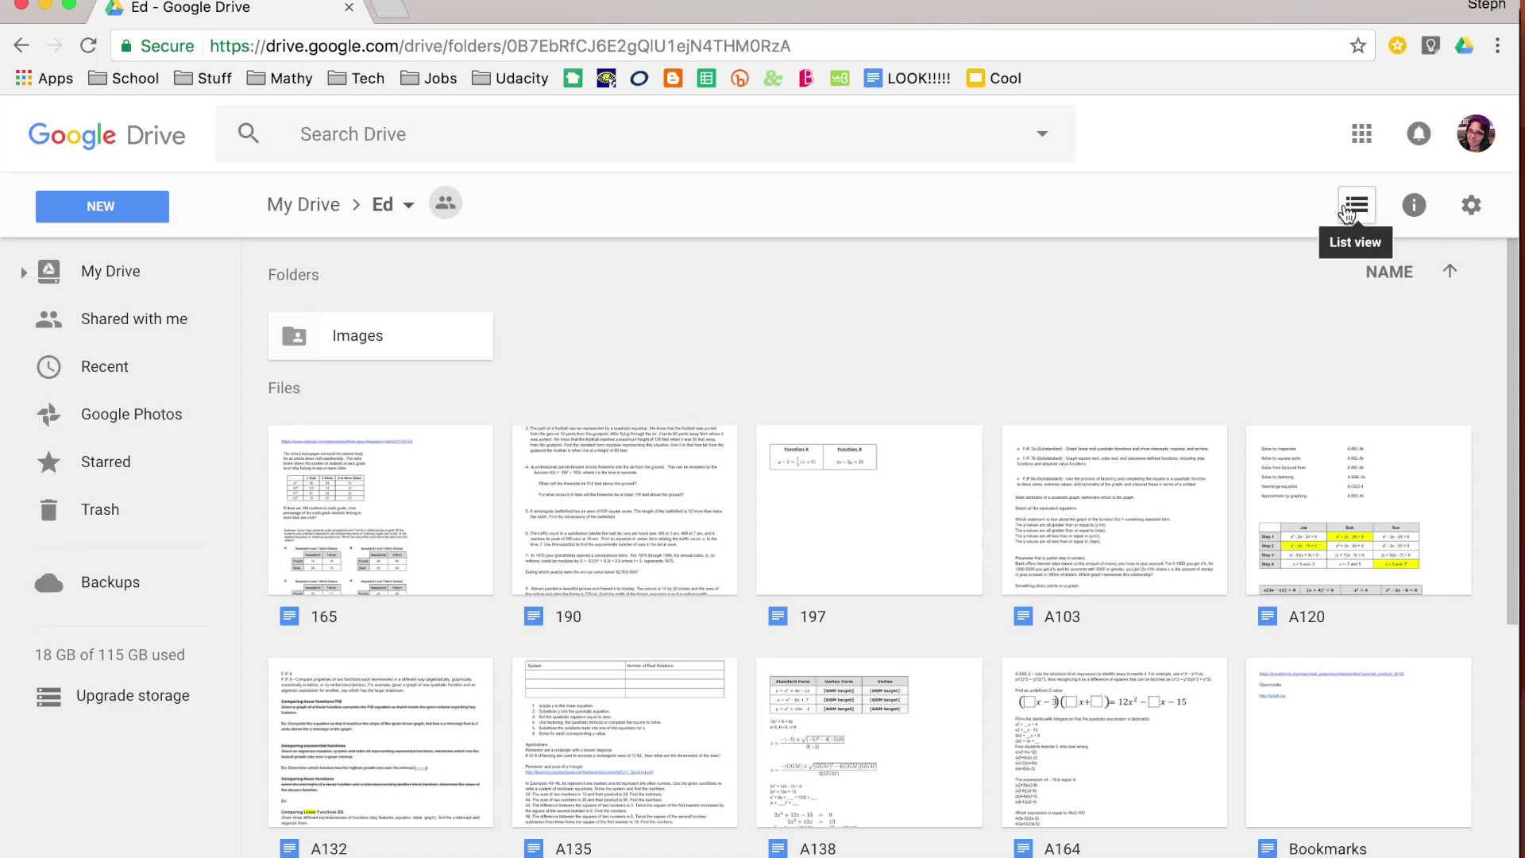
# - Show the Ed folder's activity history and review its entries for moved, created, edited and renamed items
pyautogui.click(1418, 223)
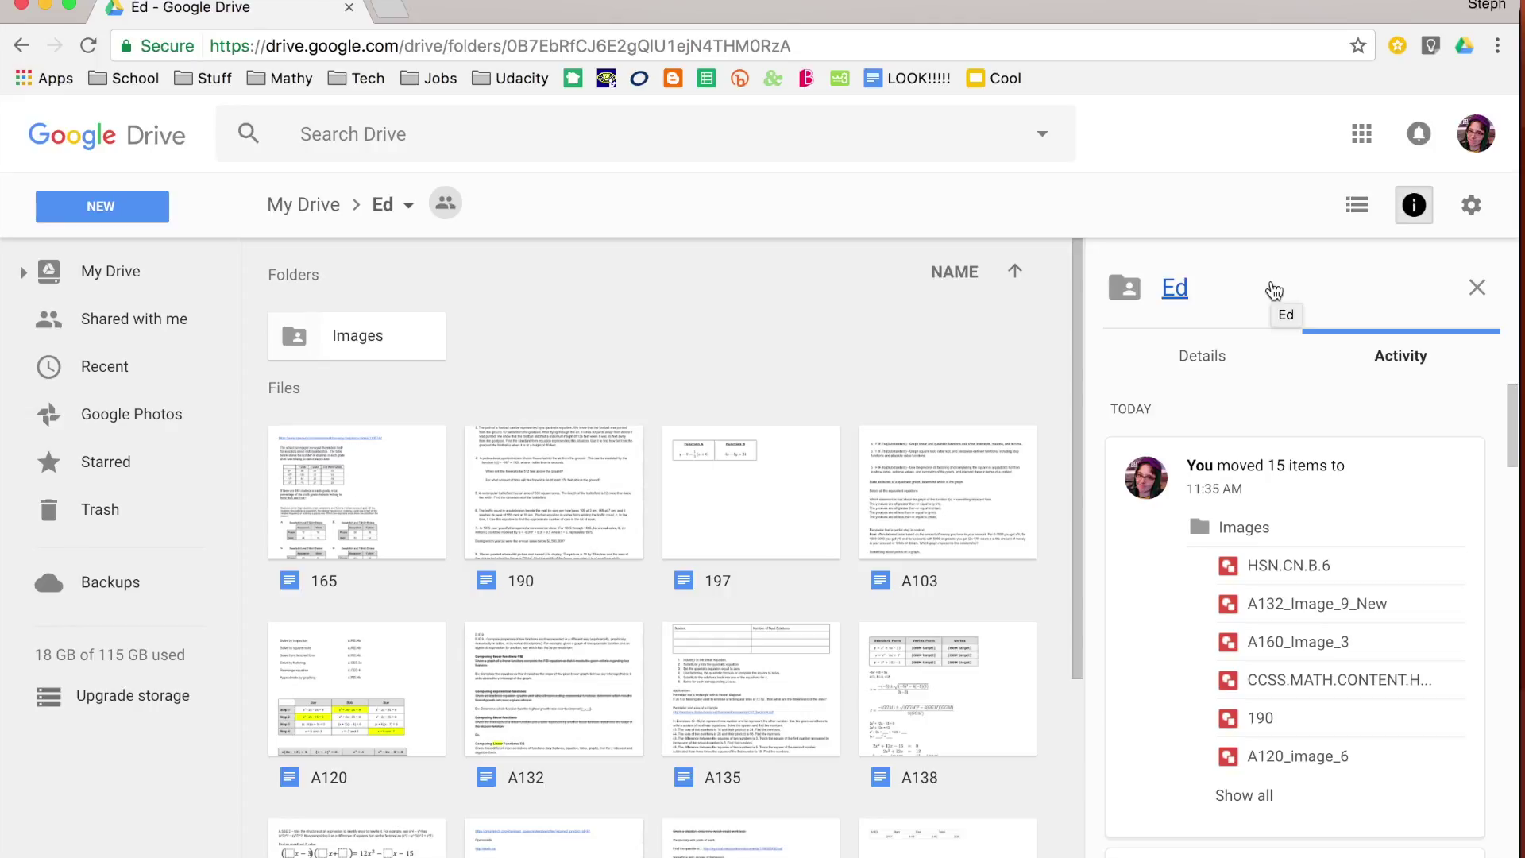
pyautogui.scroll(-5, 1260, 391)
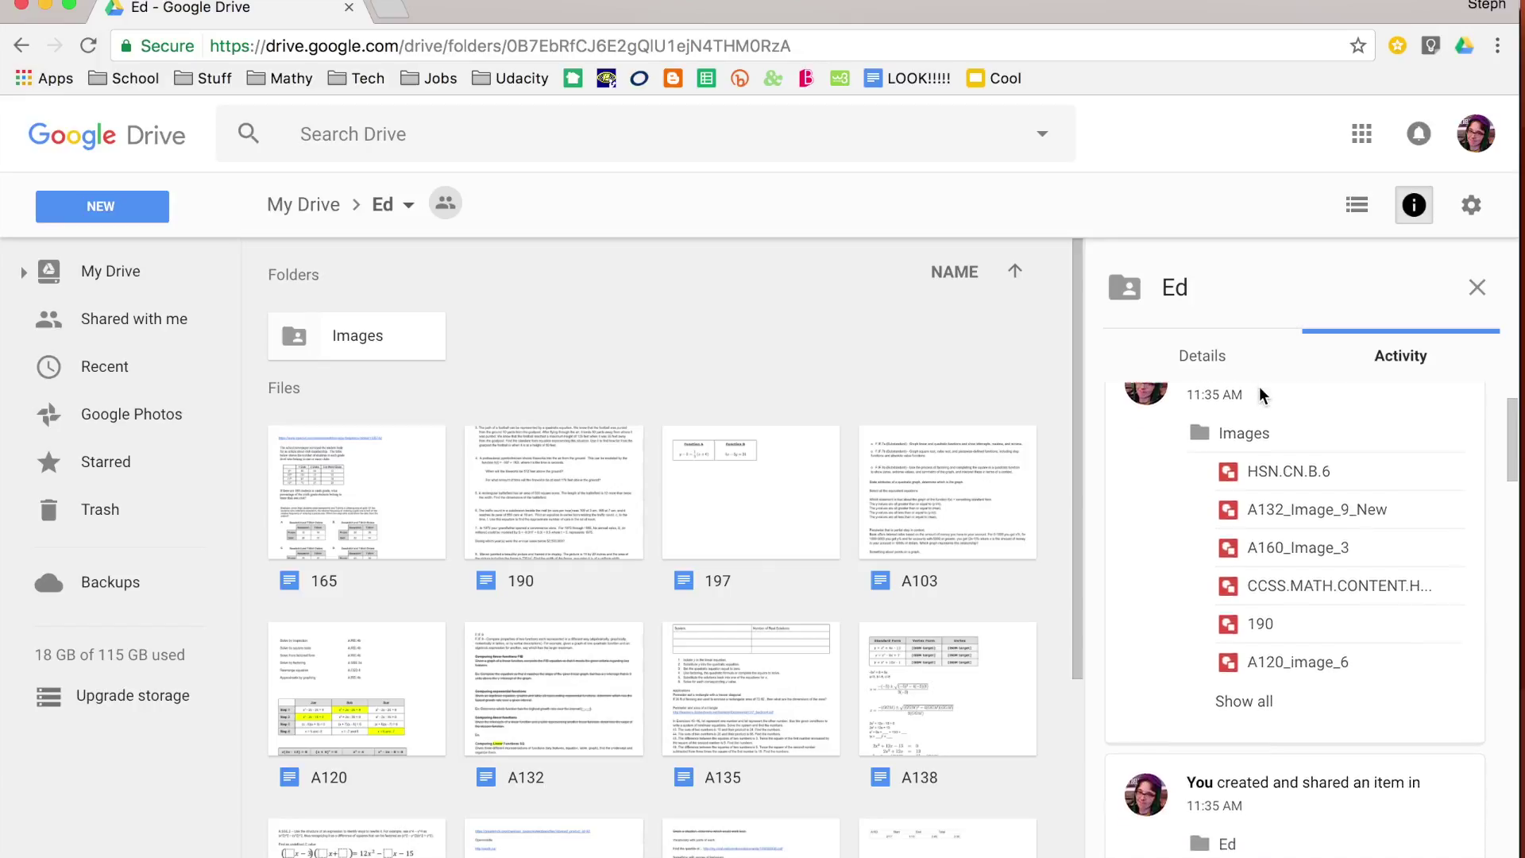
pyautogui.scroll(-6, 1260, 386)
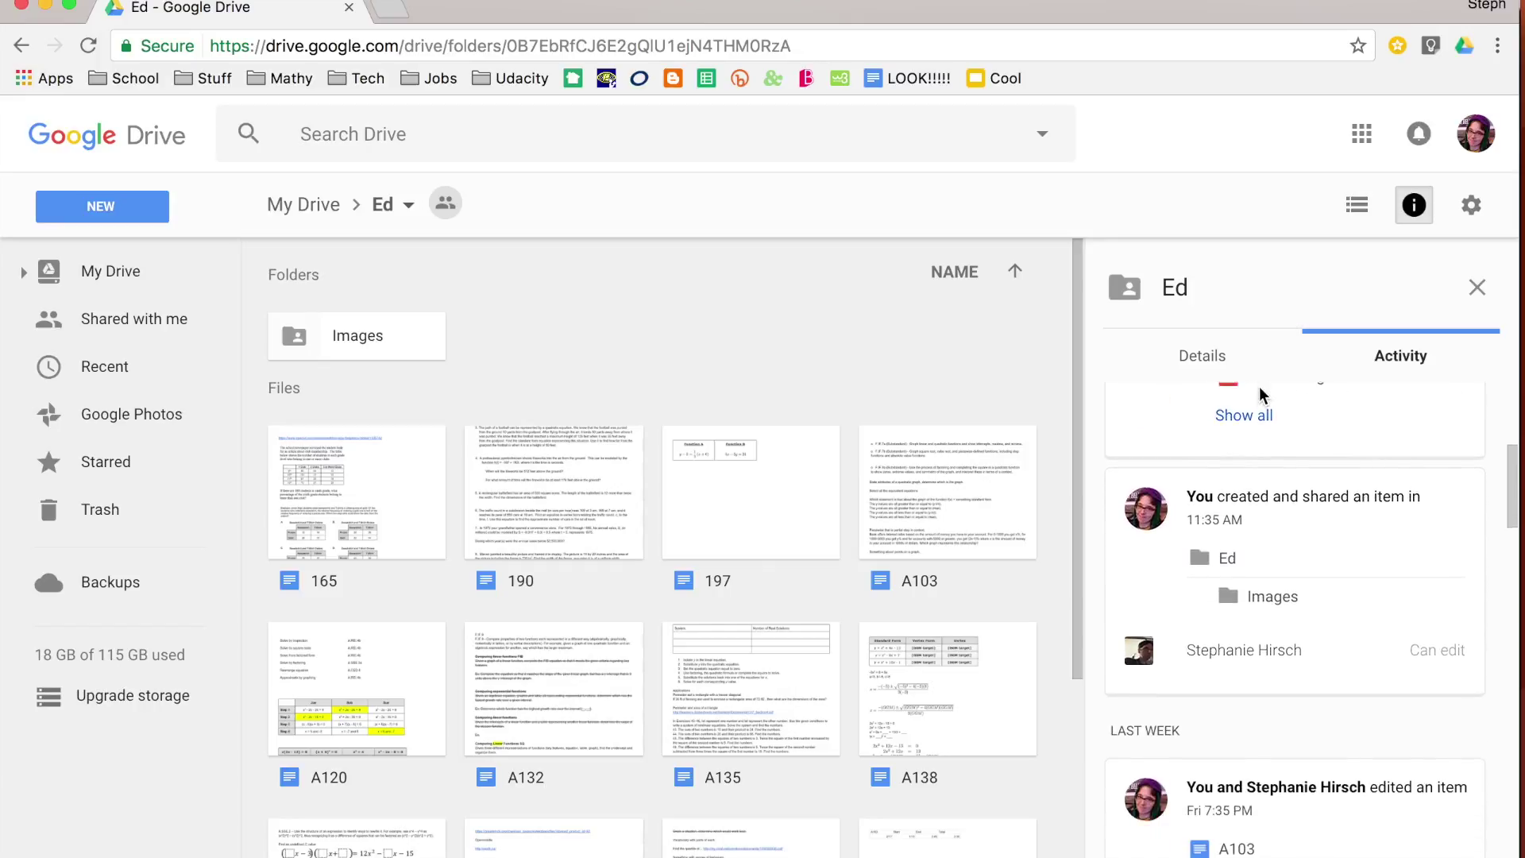
pyautogui.scroll(-6, 1260, 386)
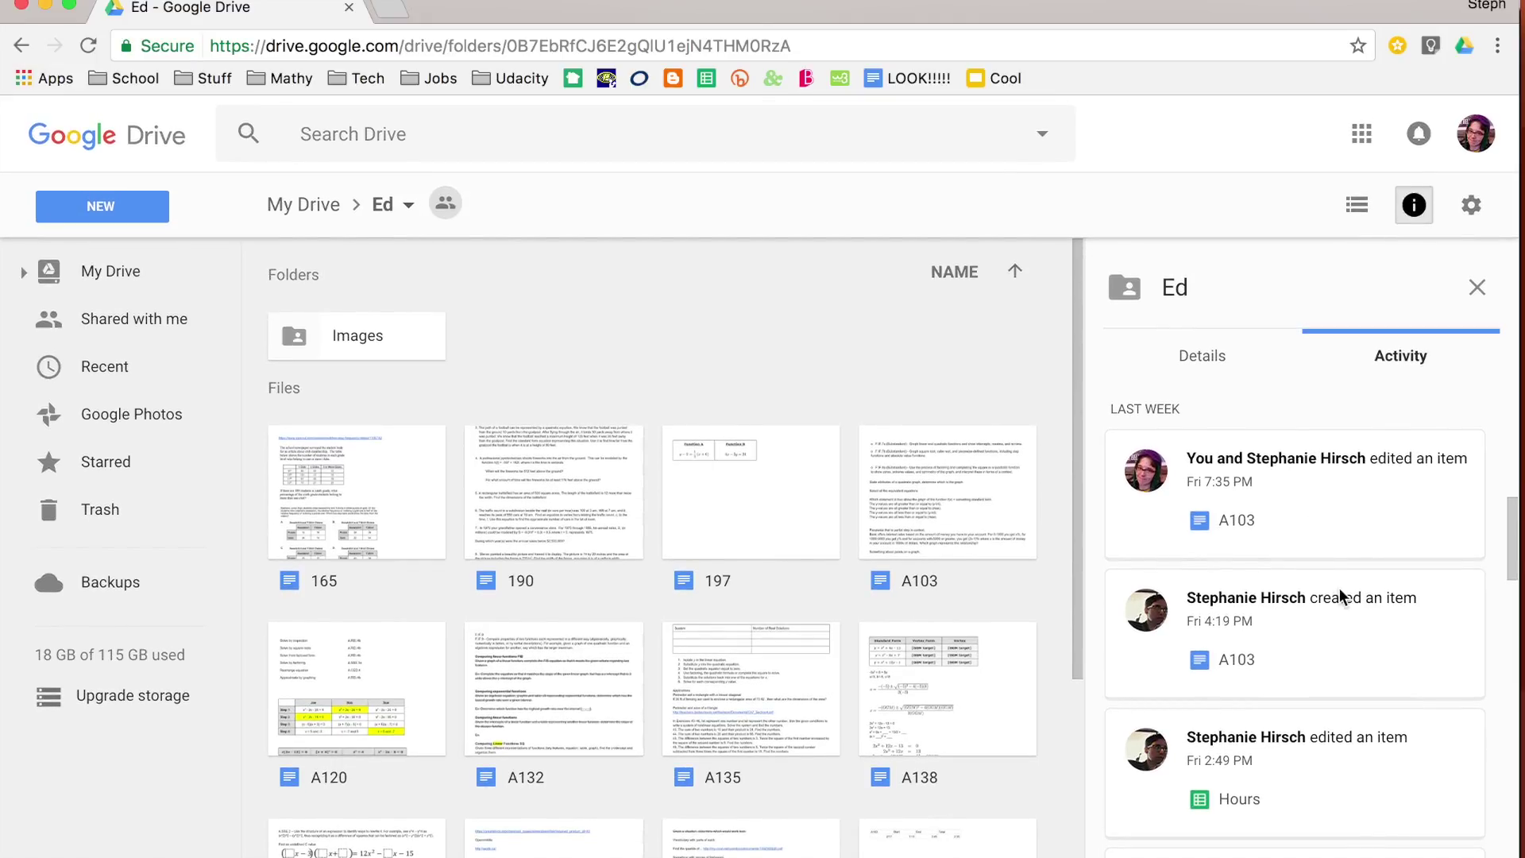
pyautogui.scroll(-2, 1339, 588)
pyautogui.scroll(-2, 1339, 587)
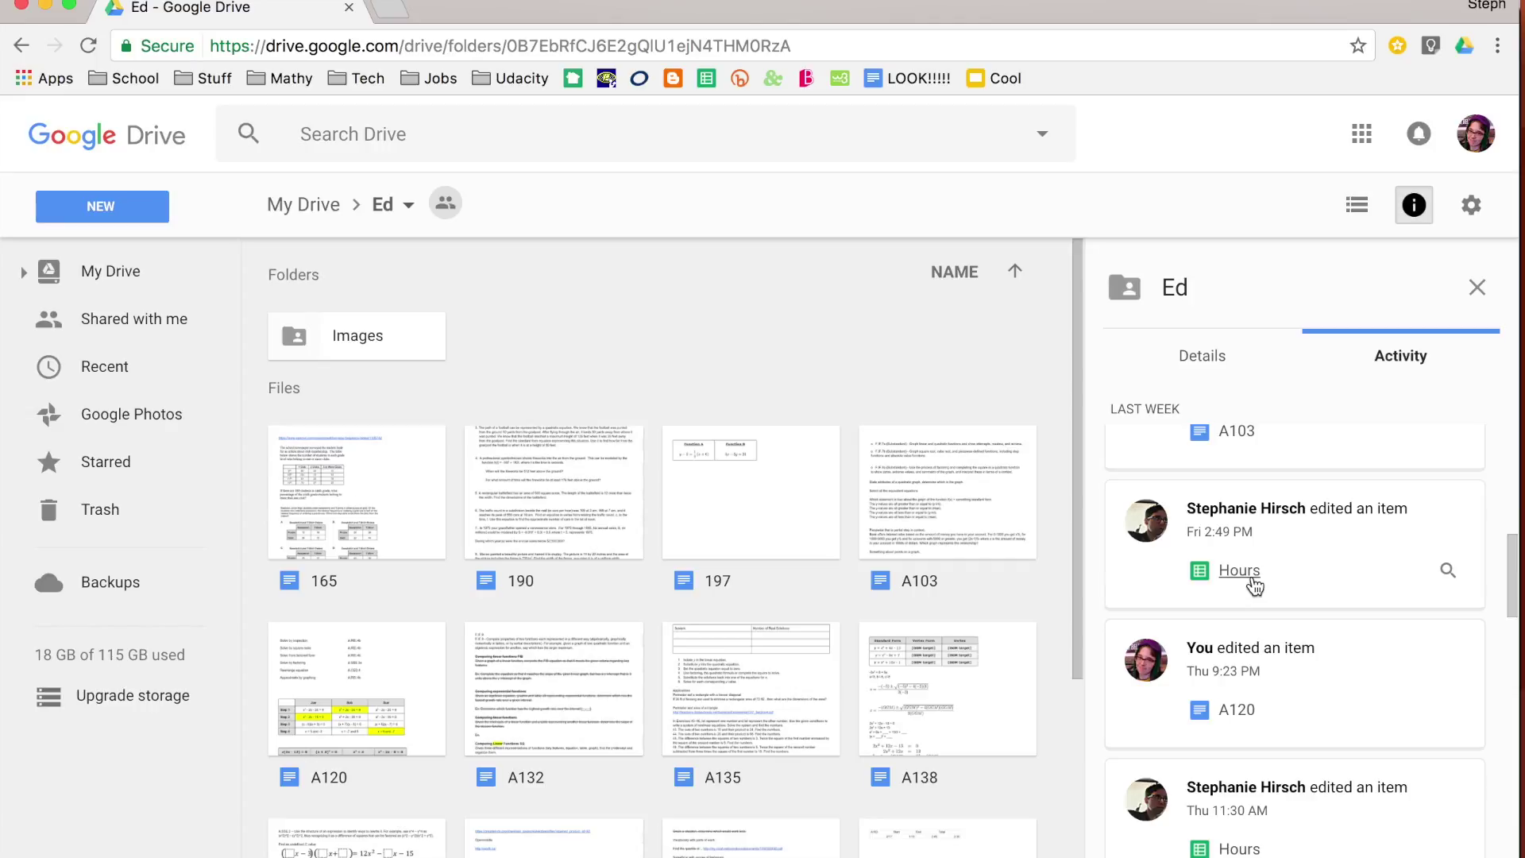
pyautogui.scroll(-5, 1254, 585)
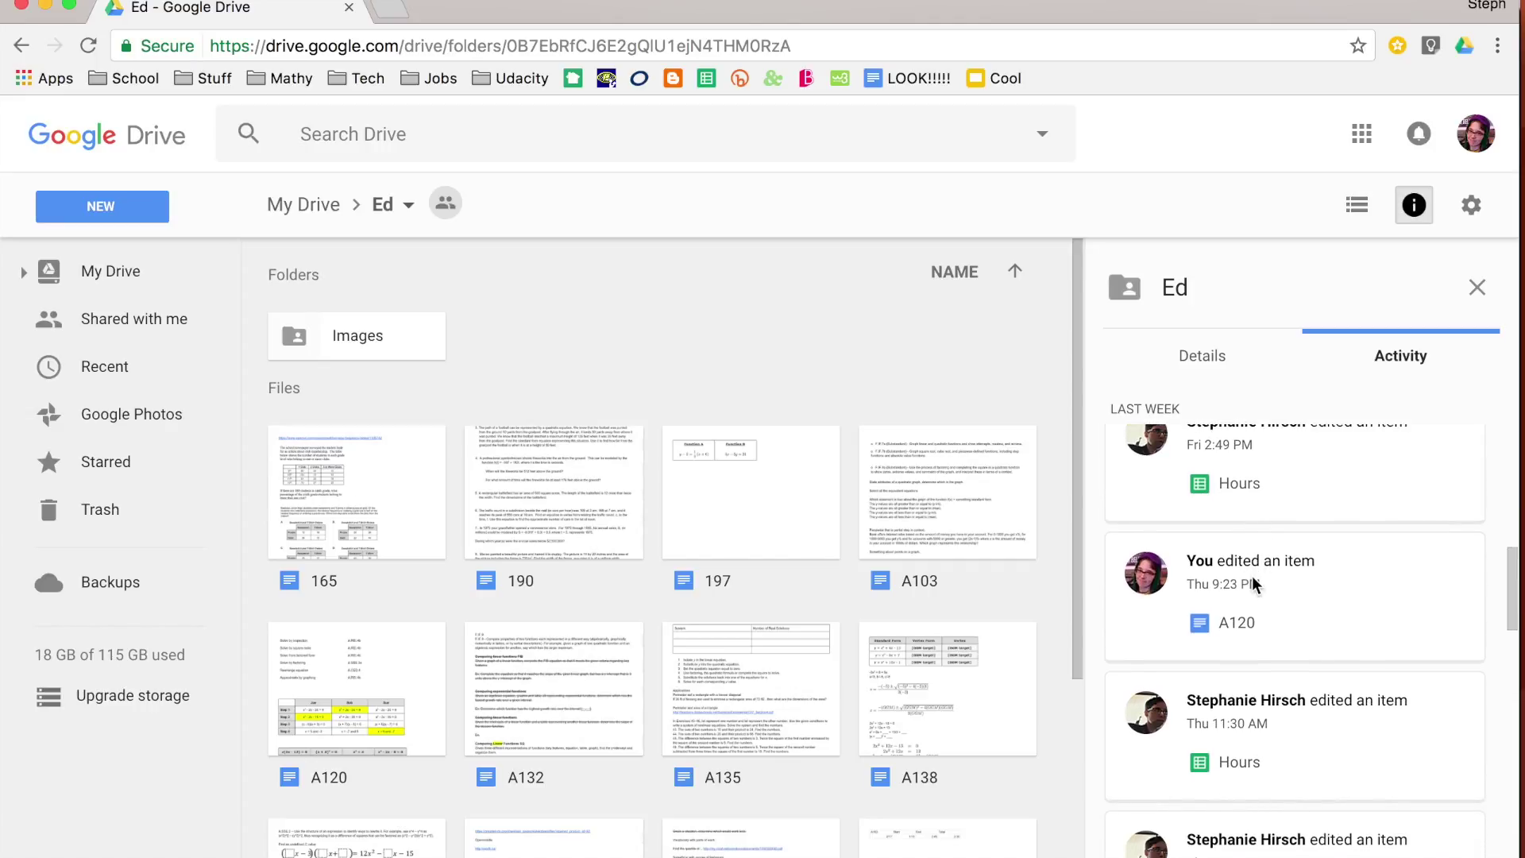
pyautogui.scroll(-4, 1252, 575)
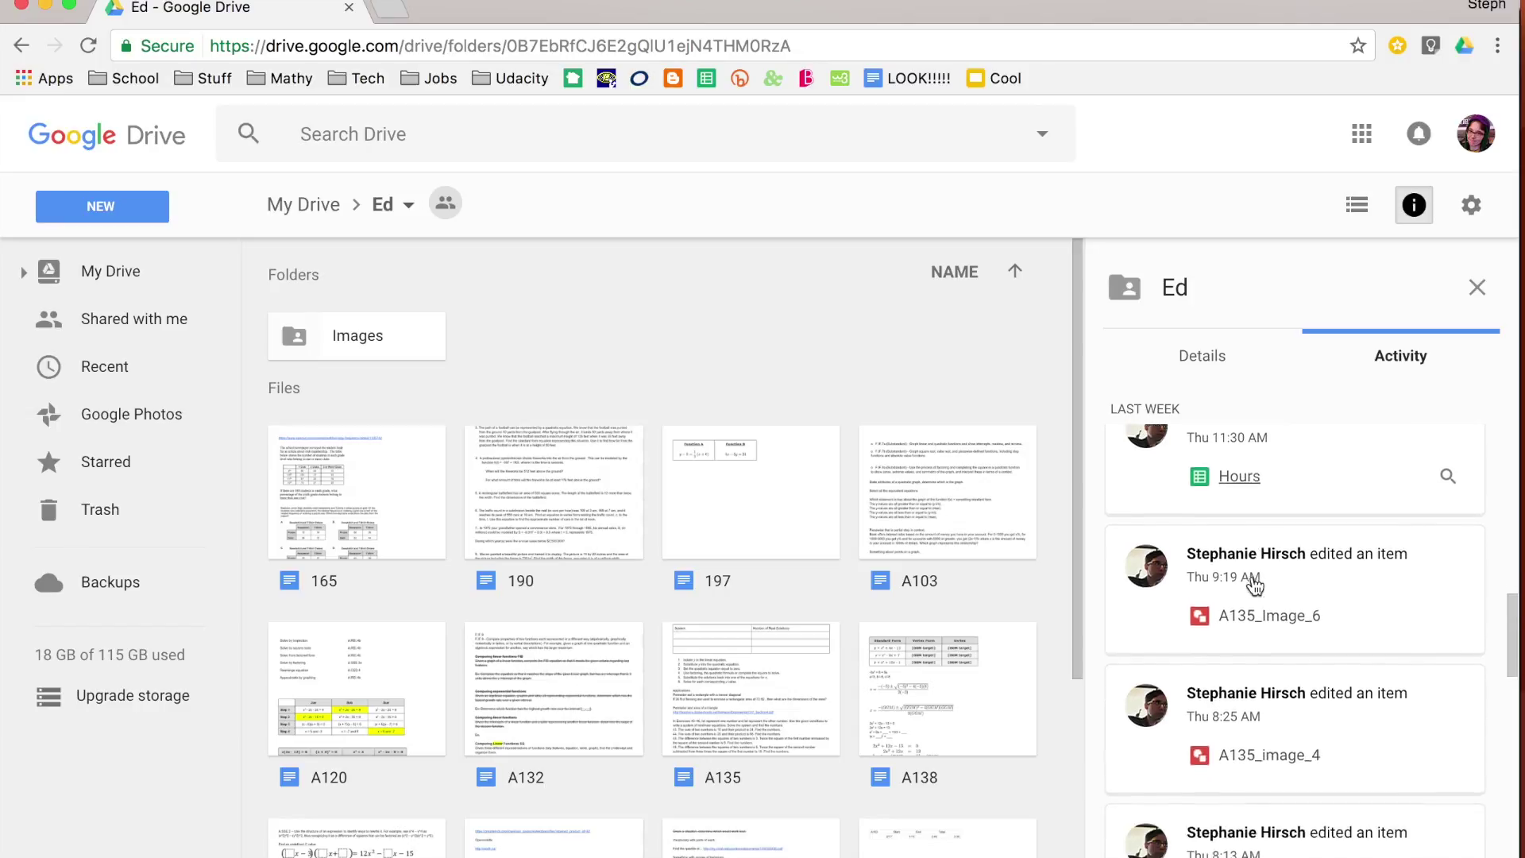
pyautogui.scroll(-3, 1252, 575)
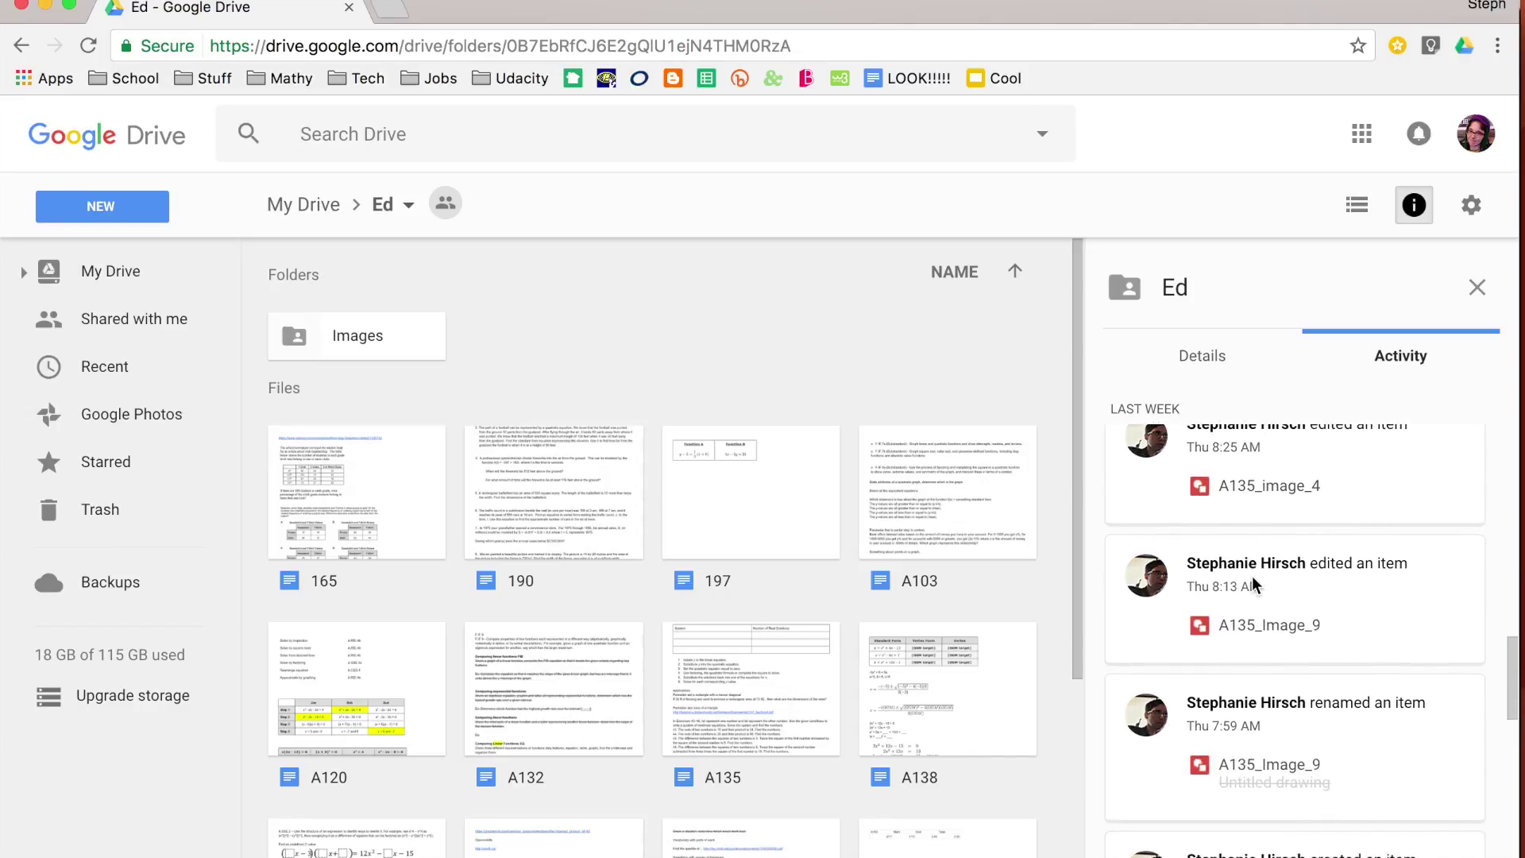
pyautogui.scroll(-1, 1254, 585)
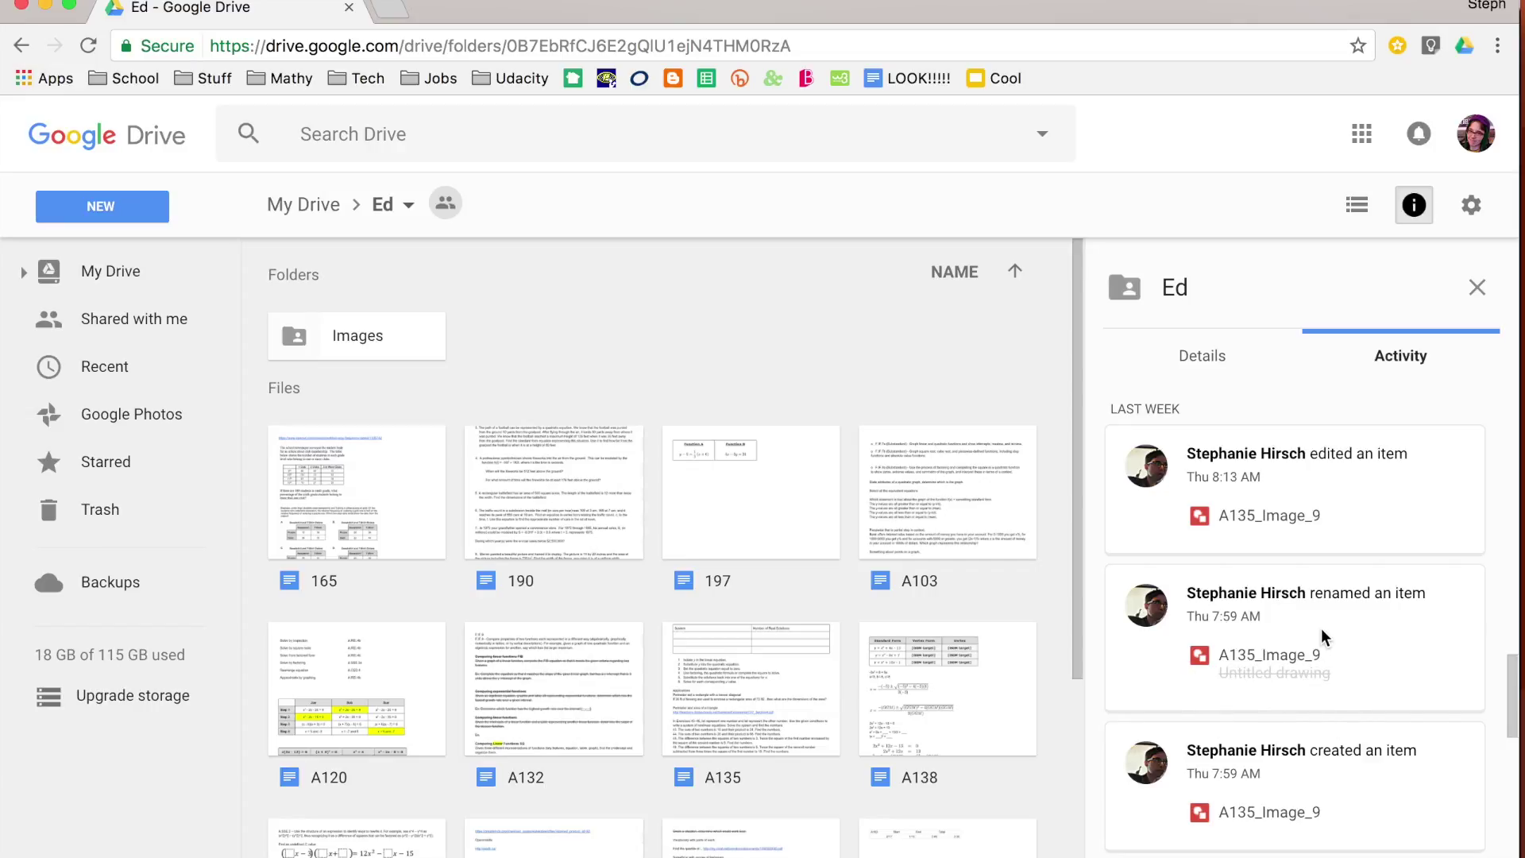
pyautogui.scroll(-4, 1322, 627)
pyautogui.scroll(-4, 1322, 627)
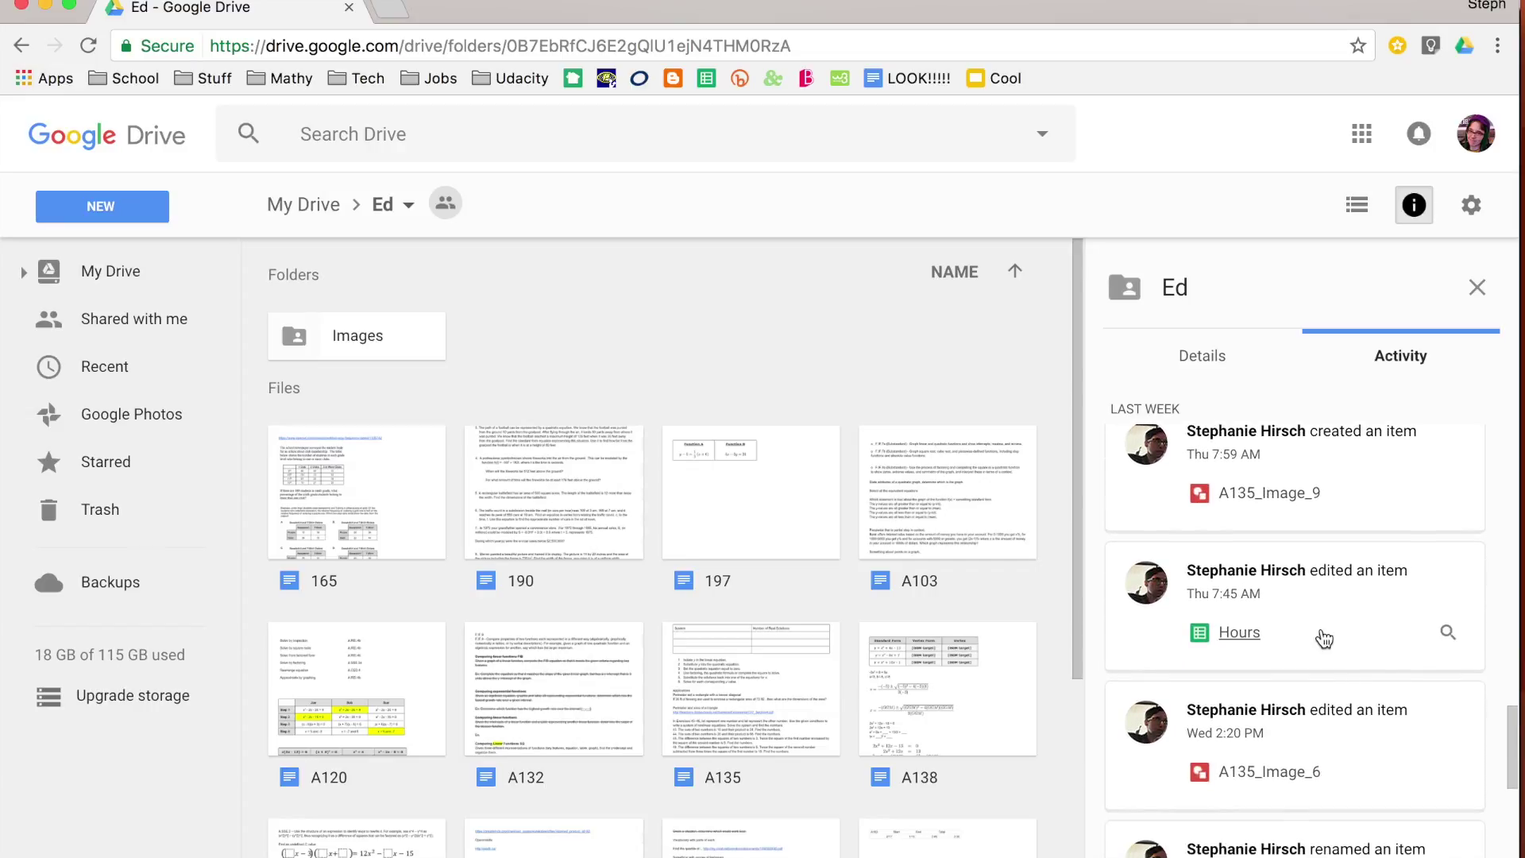
pyautogui.scroll(-2, 1324, 638)
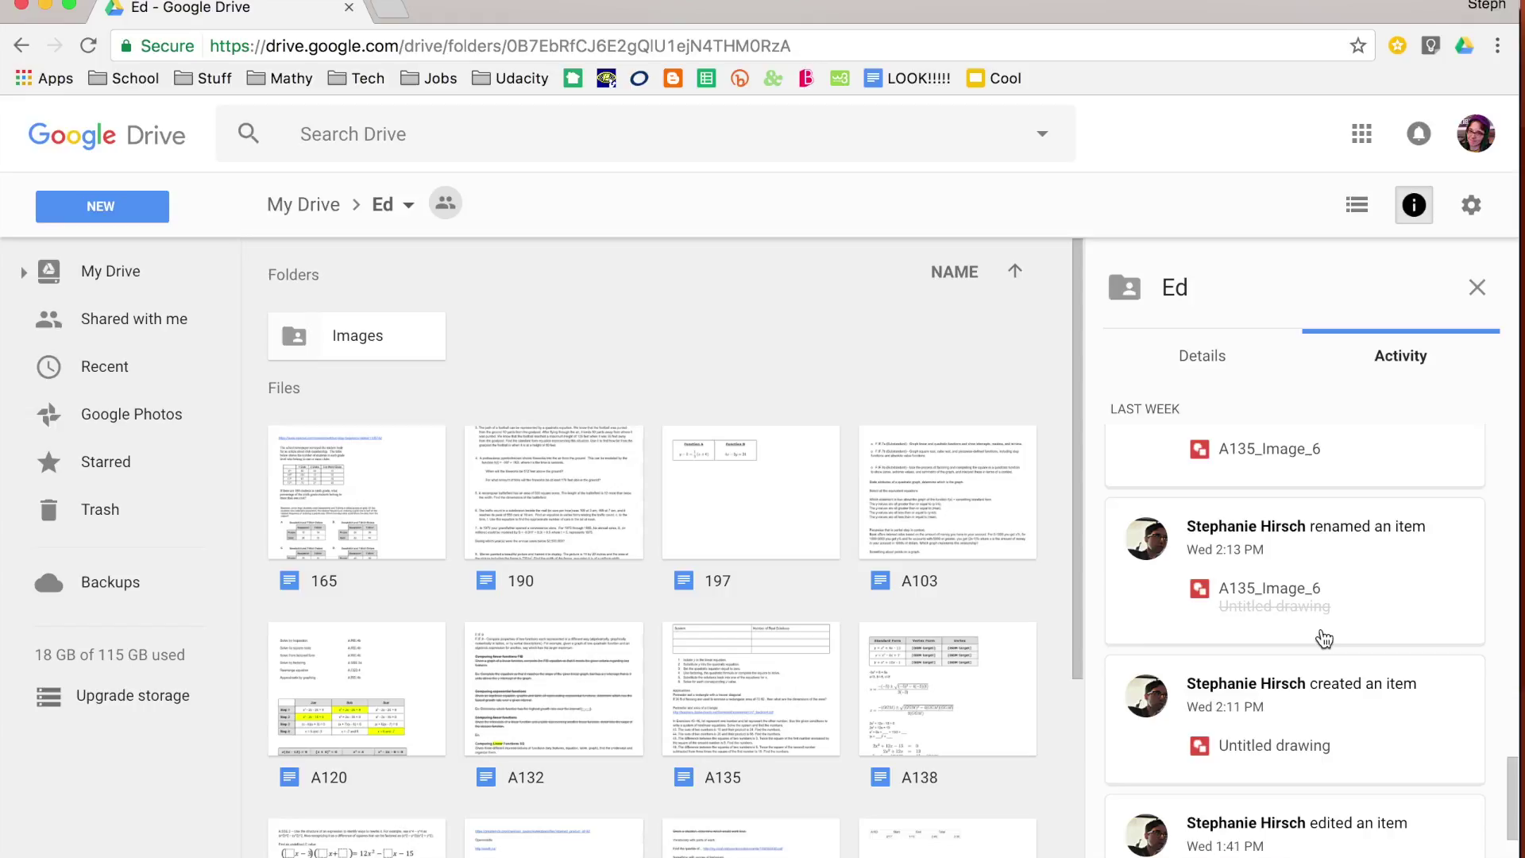
# - View the Ed folder's details, such as type, location, owner and dates, and close the information pane
pyautogui.click(1222, 369)
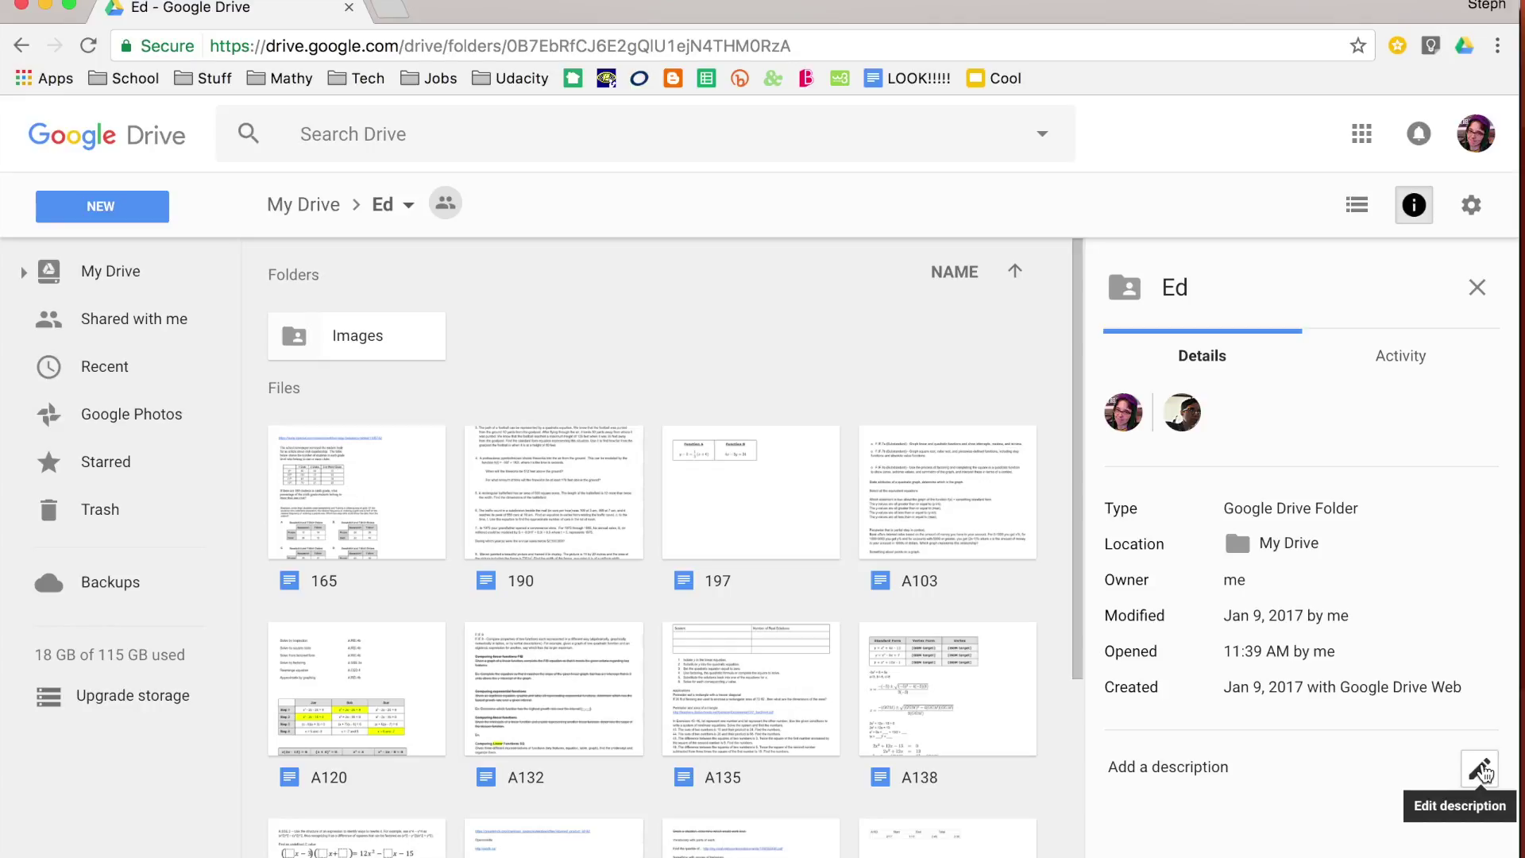
pyautogui.click(1475, 290)
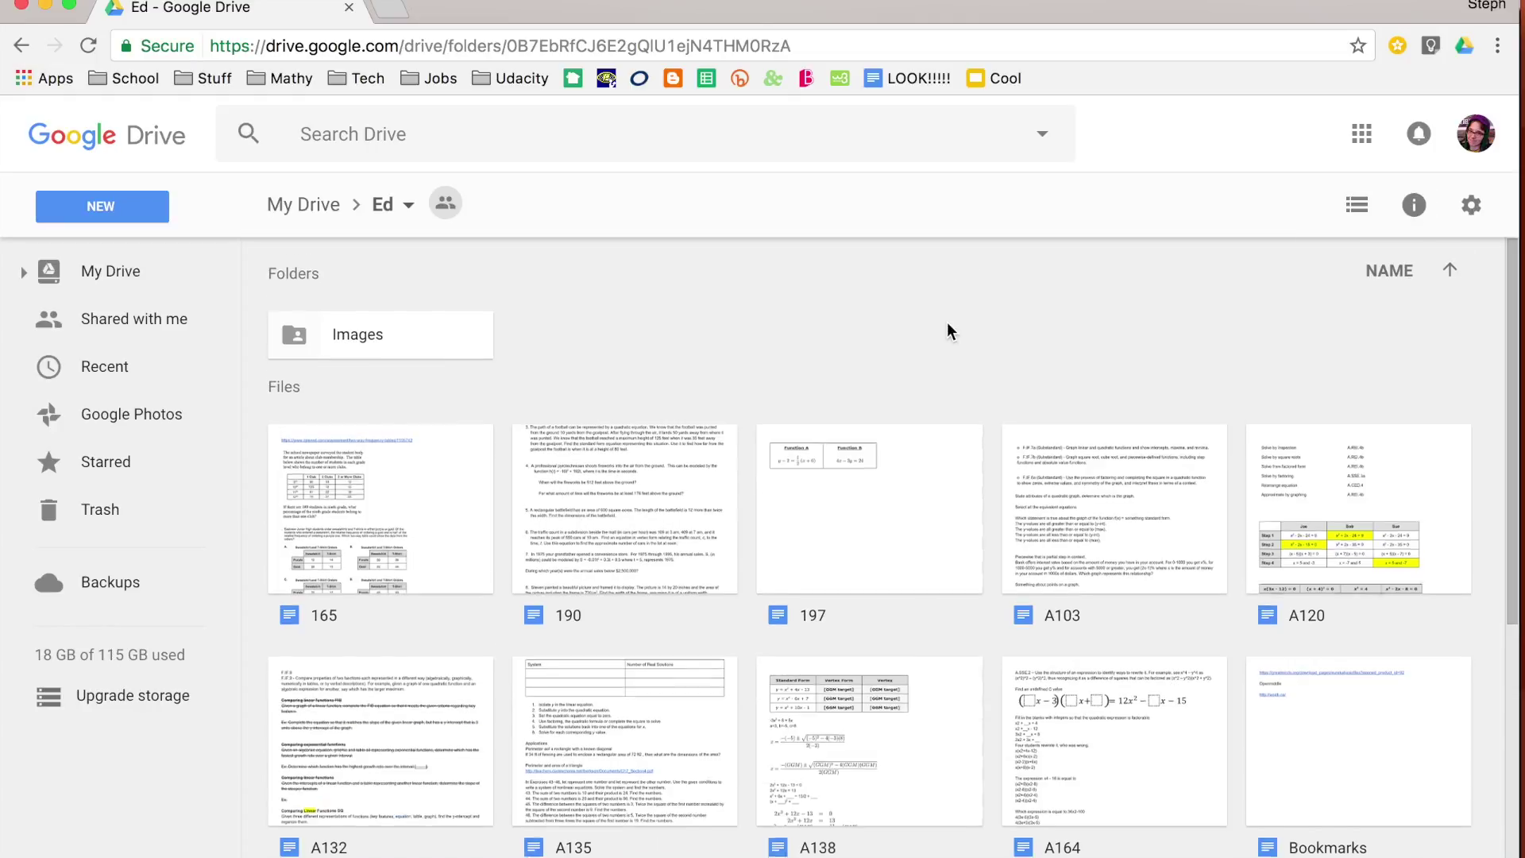
# - View the details of document A135, examining its preview, sharing, location, owner and dates
pyautogui.scroll(-2, 947, 322)
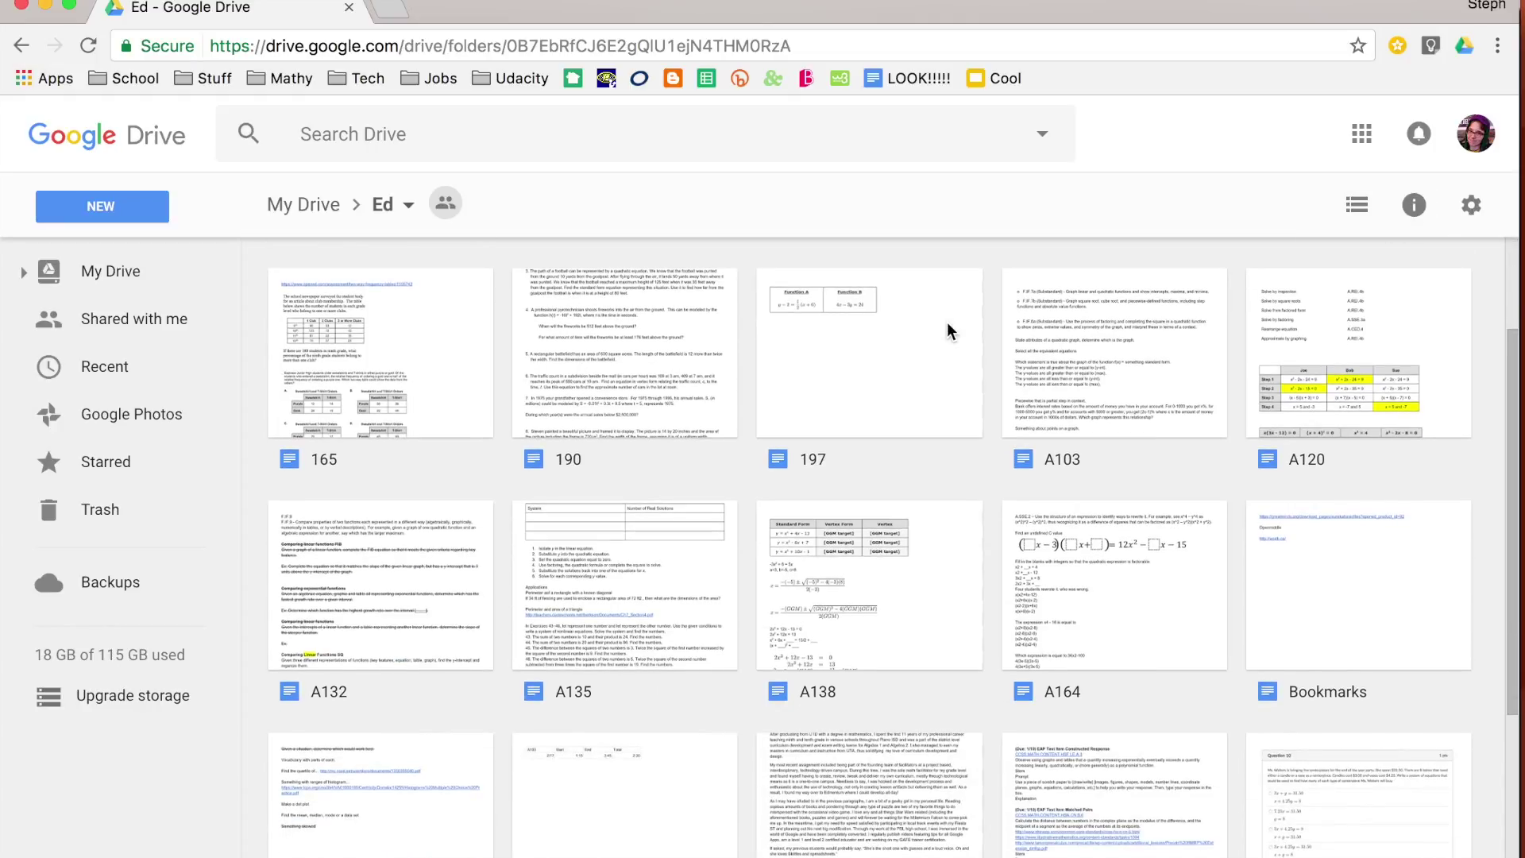
pyautogui.rightClick(653, 631)
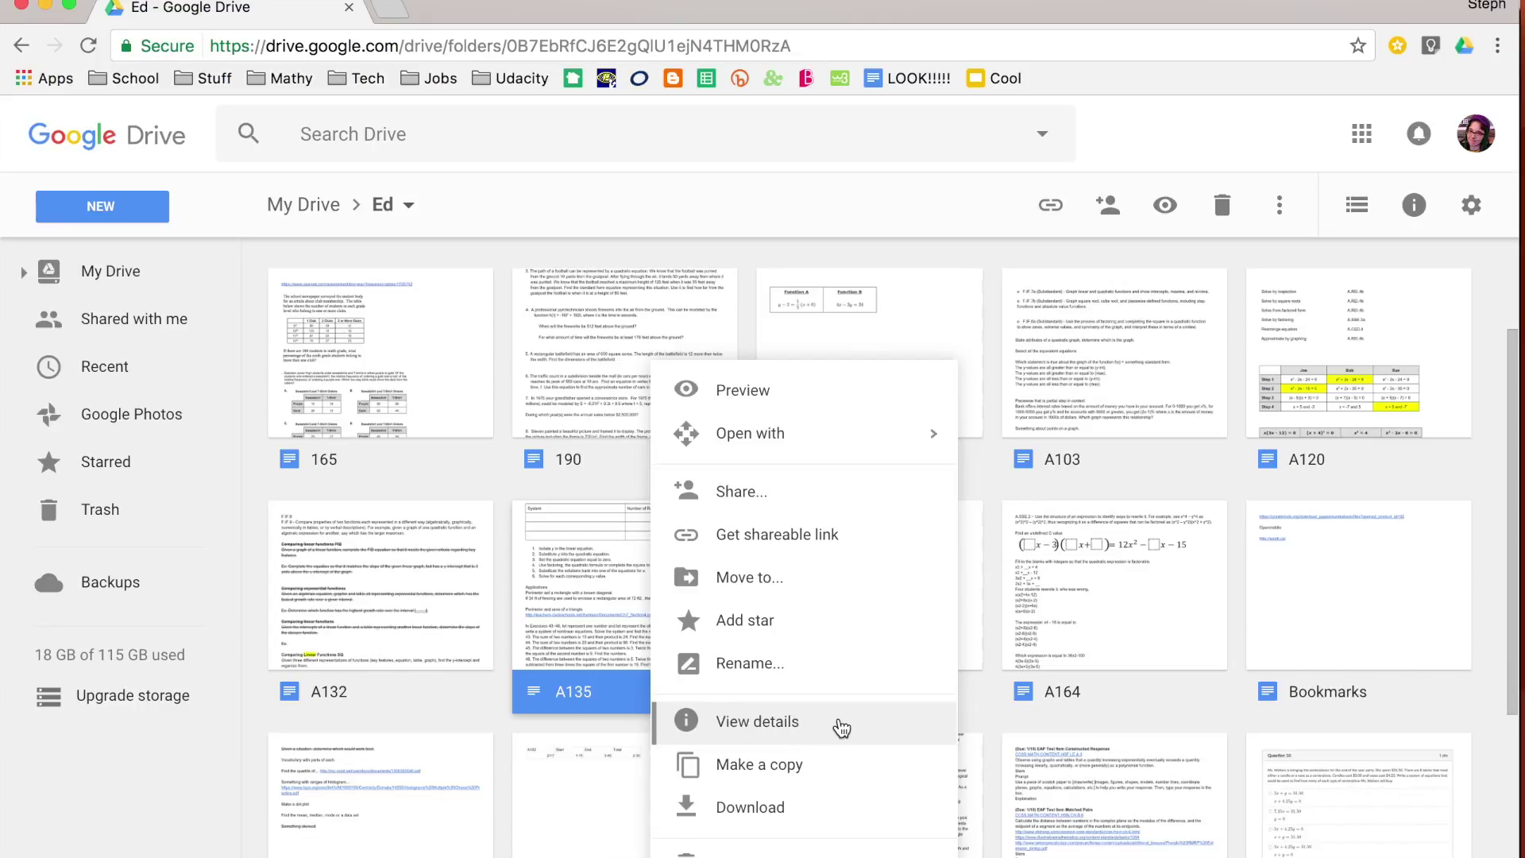
pyautogui.click(841, 728)
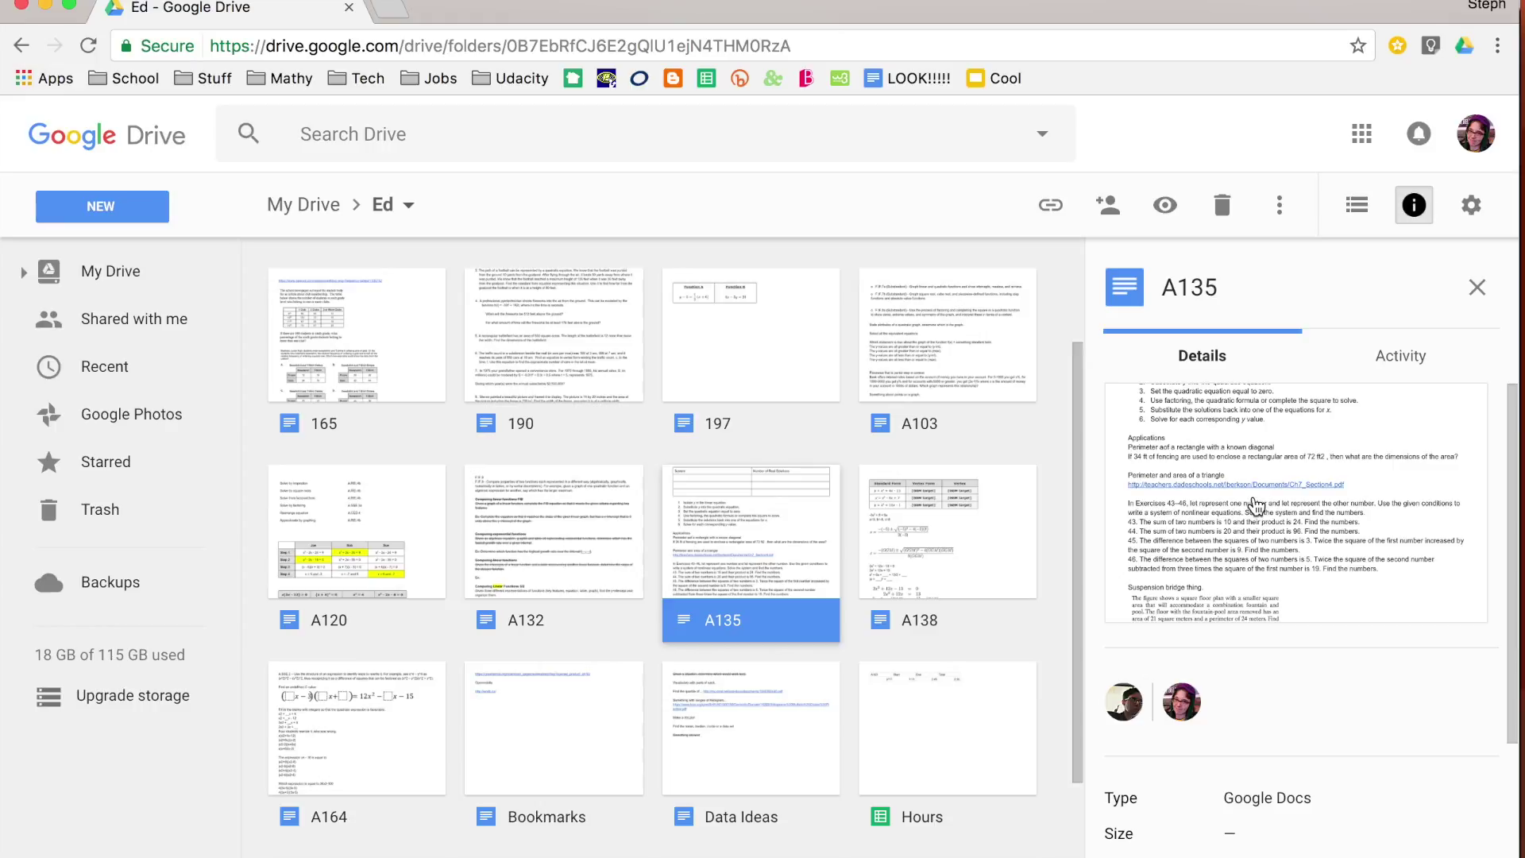
pyautogui.scroll(-3, 1256, 506)
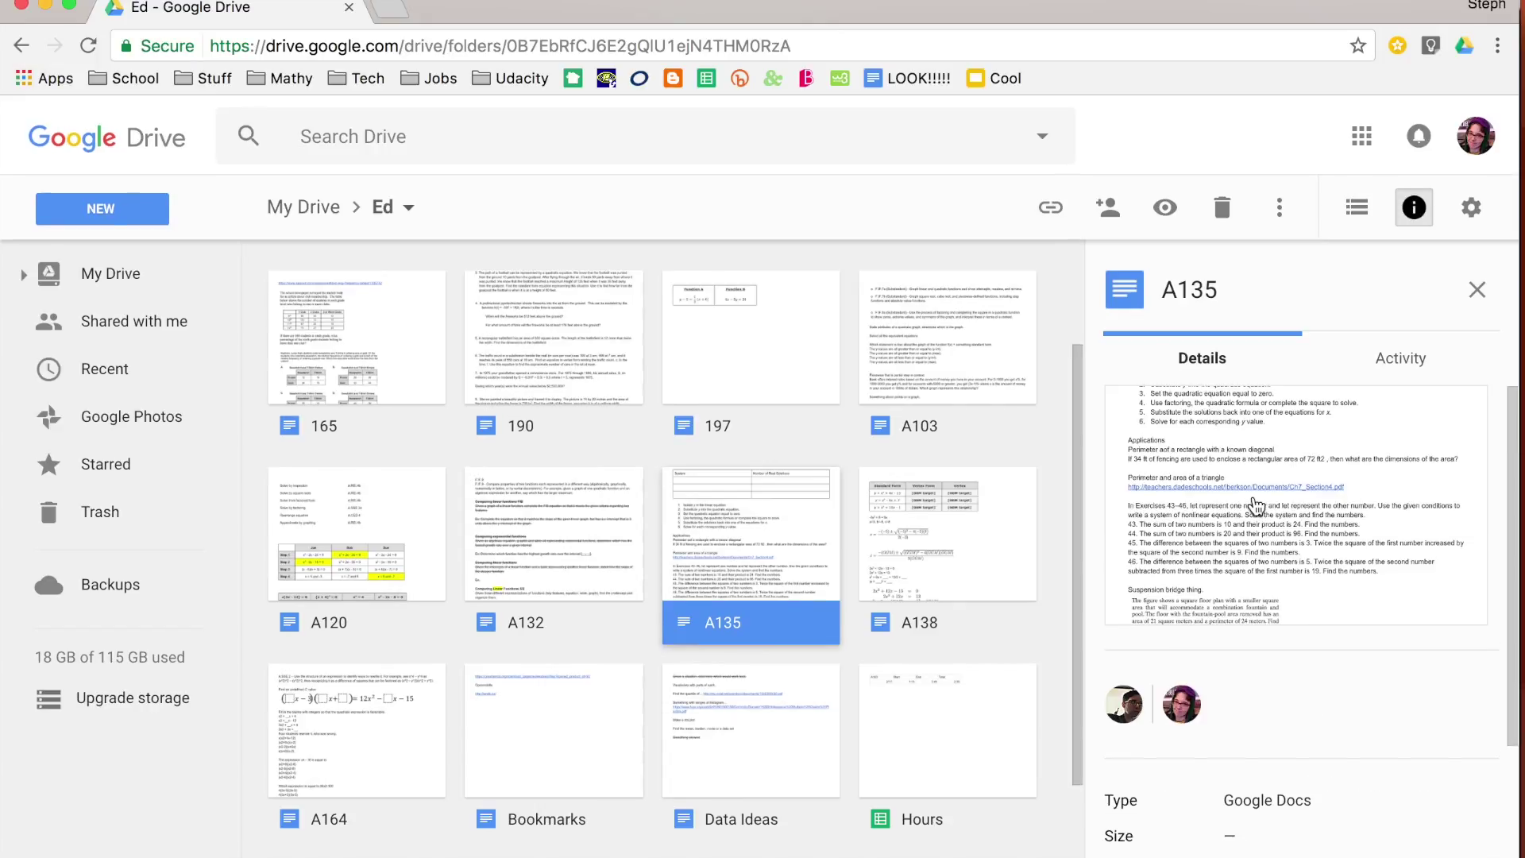
pyautogui.scroll(-3, 1288, 567)
pyautogui.scroll(-2, 1288, 567)
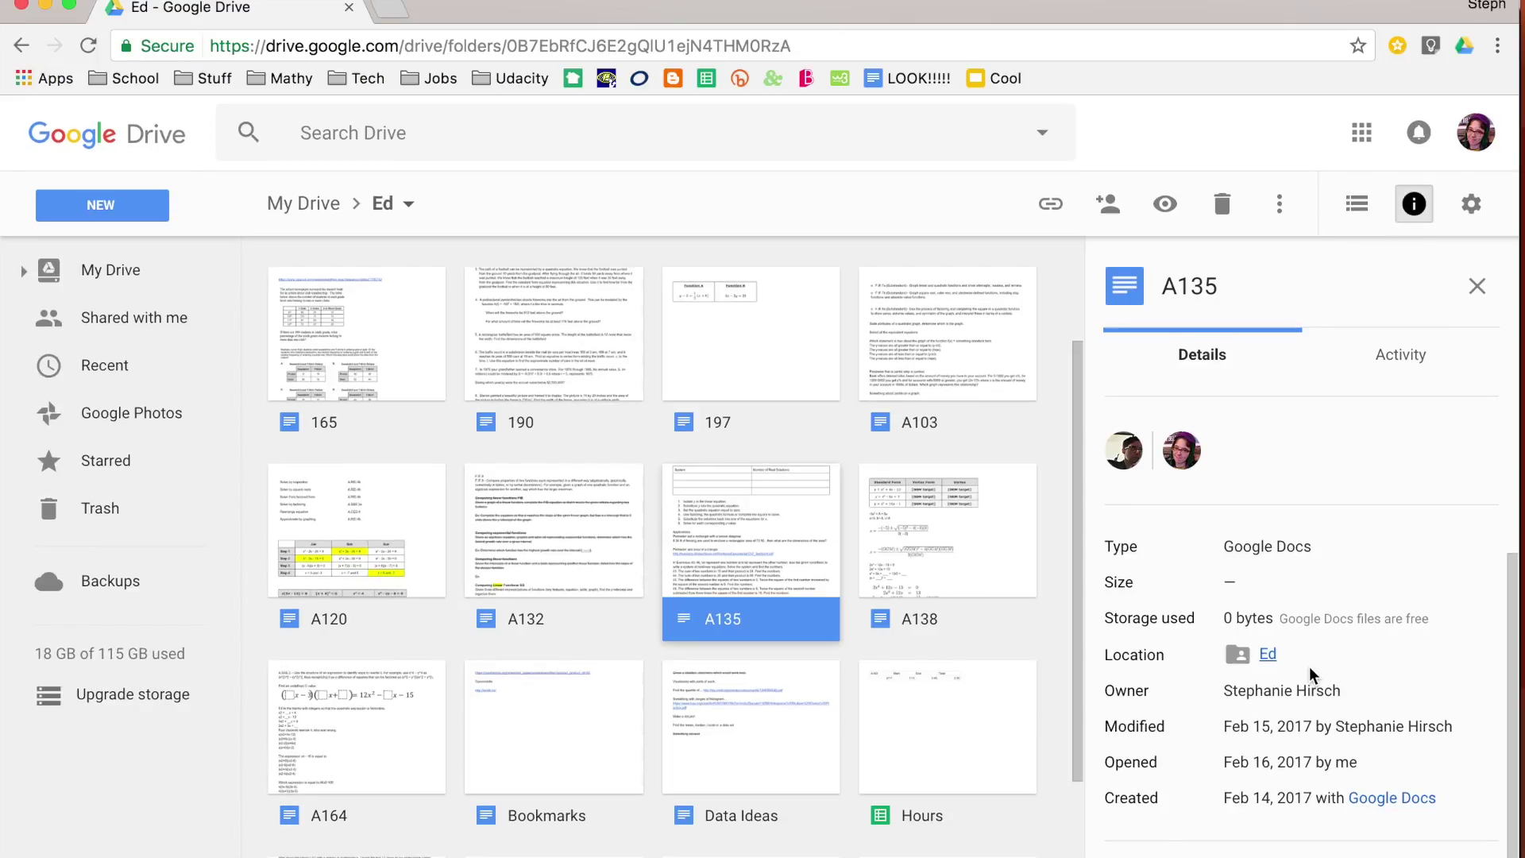
# - Open document A135 from the creation entry in its activity history, and return to the Ed folder with the information pane closed
pyautogui.click(1403, 359)
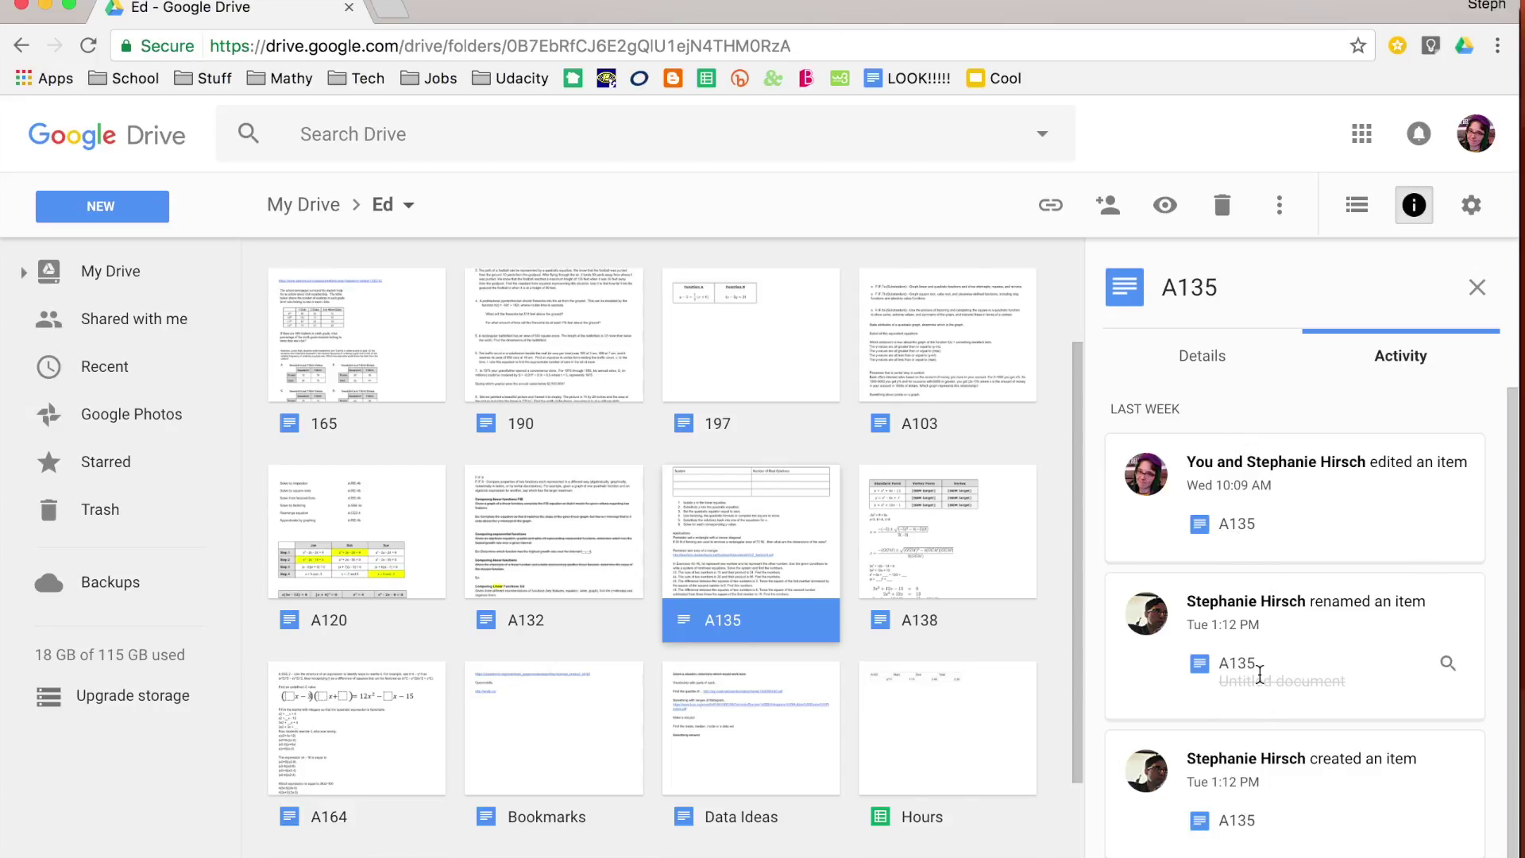
pyautogui.click(1237, 821)
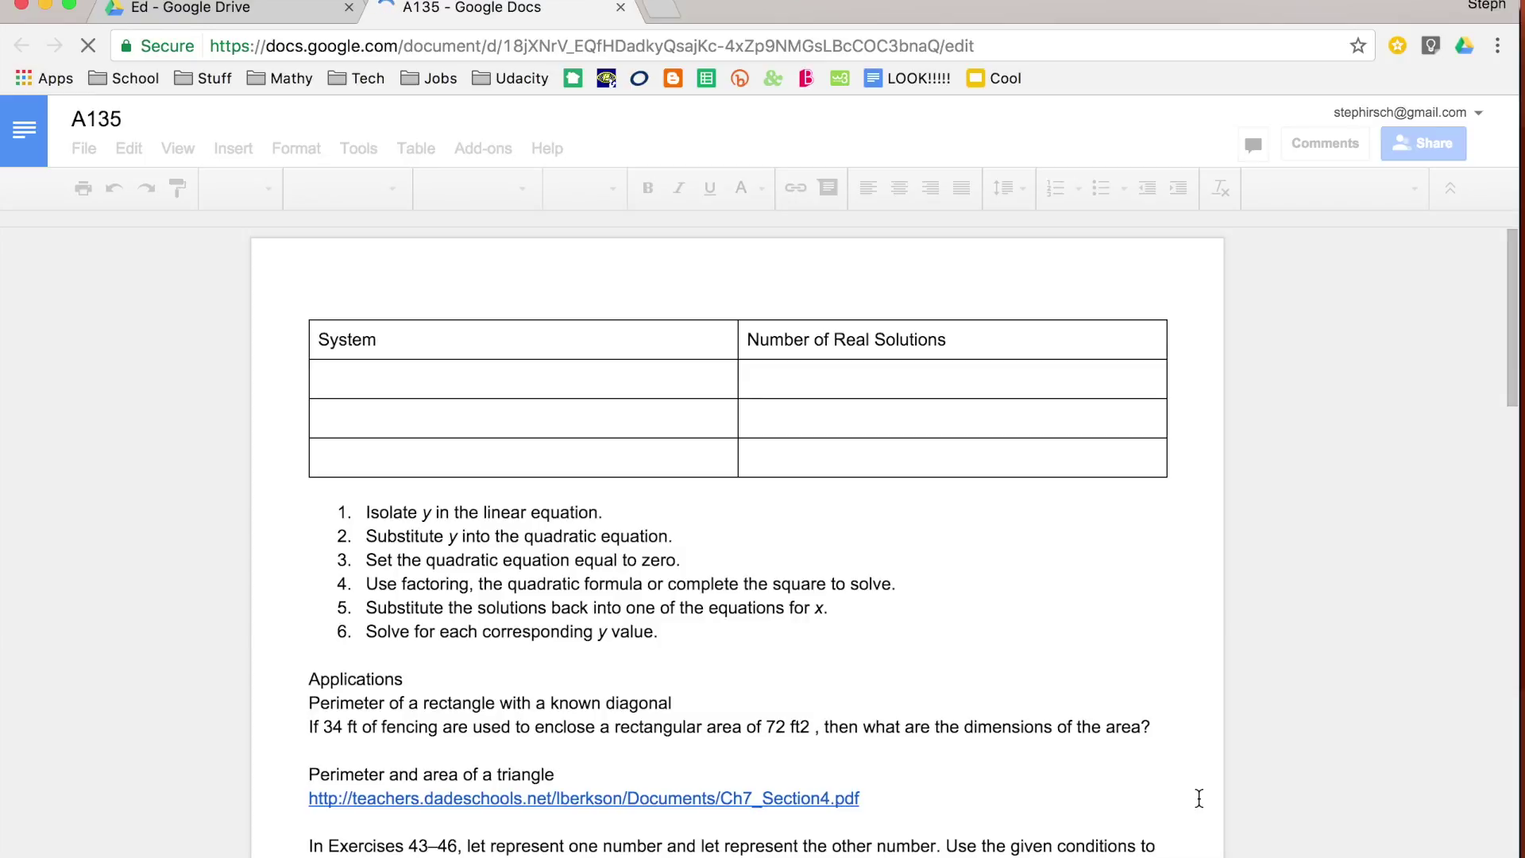
pyautogui.click(250, 11)
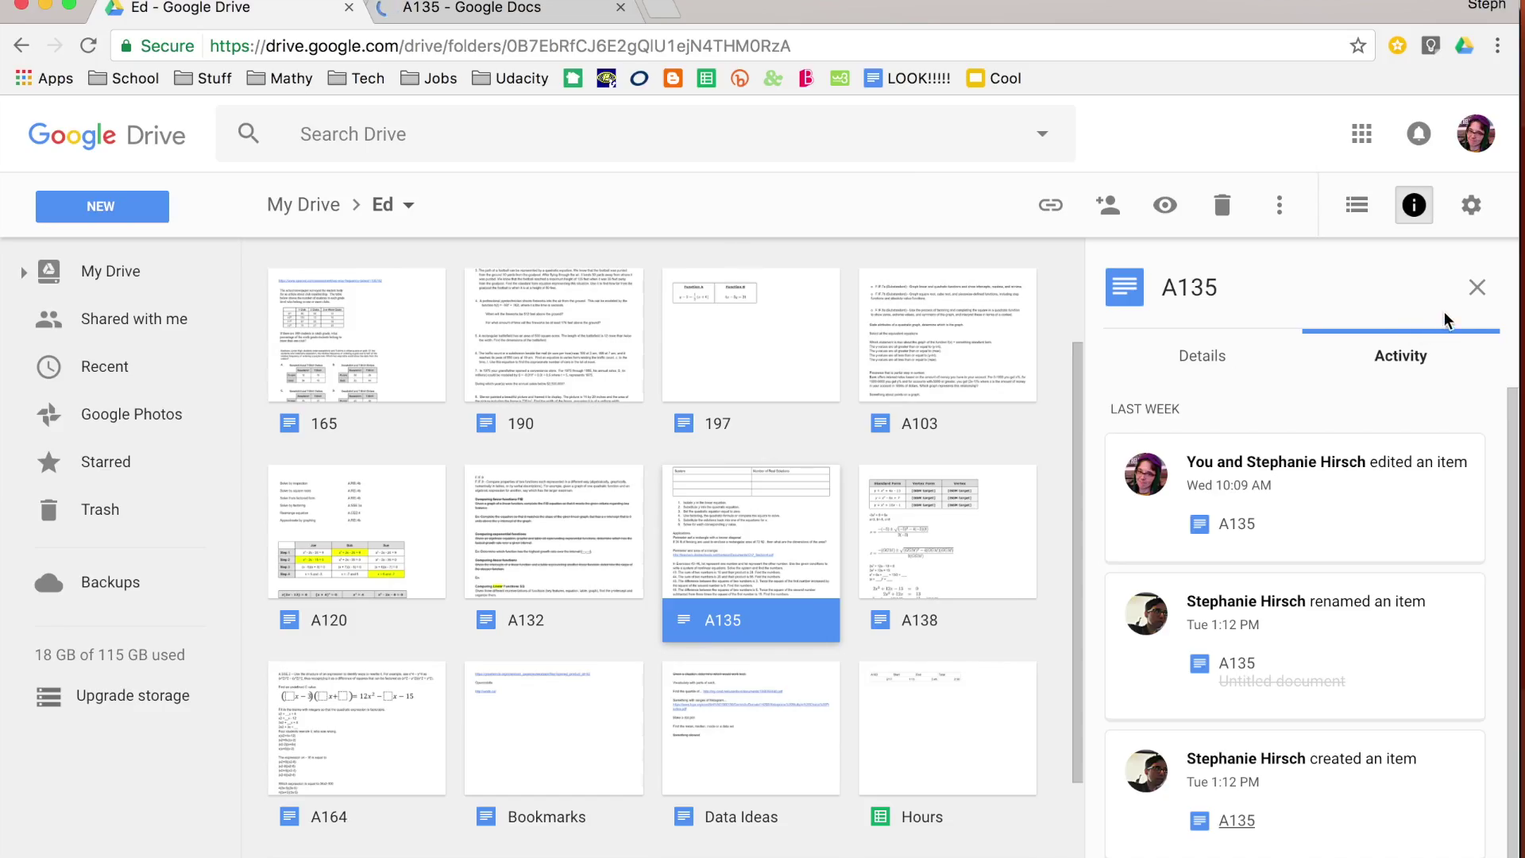
pyautogui.click(1476, 289)
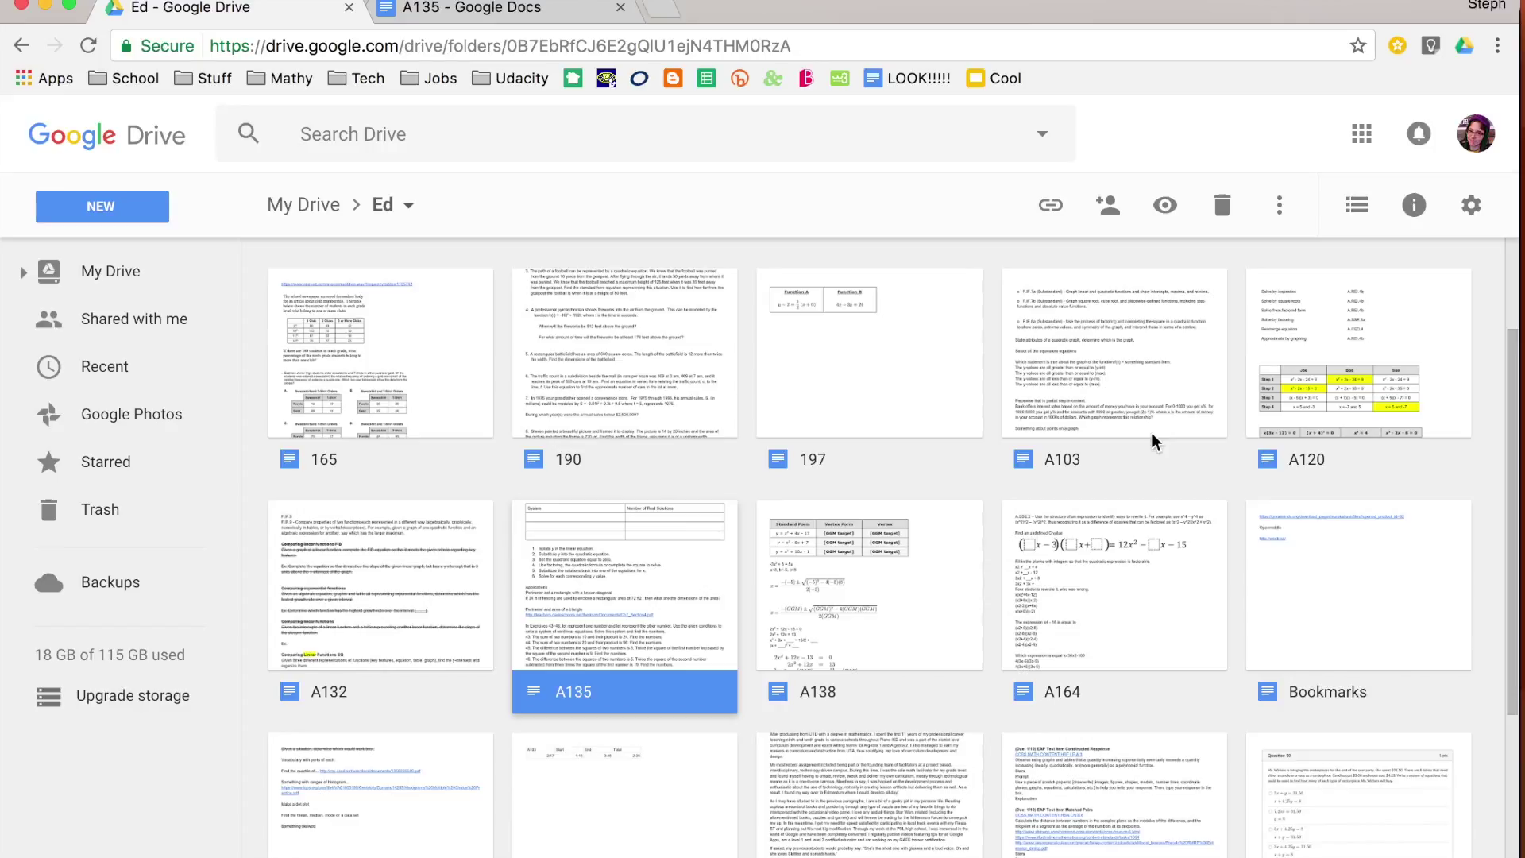
pyautogui.scroll(3, 1152, 432)
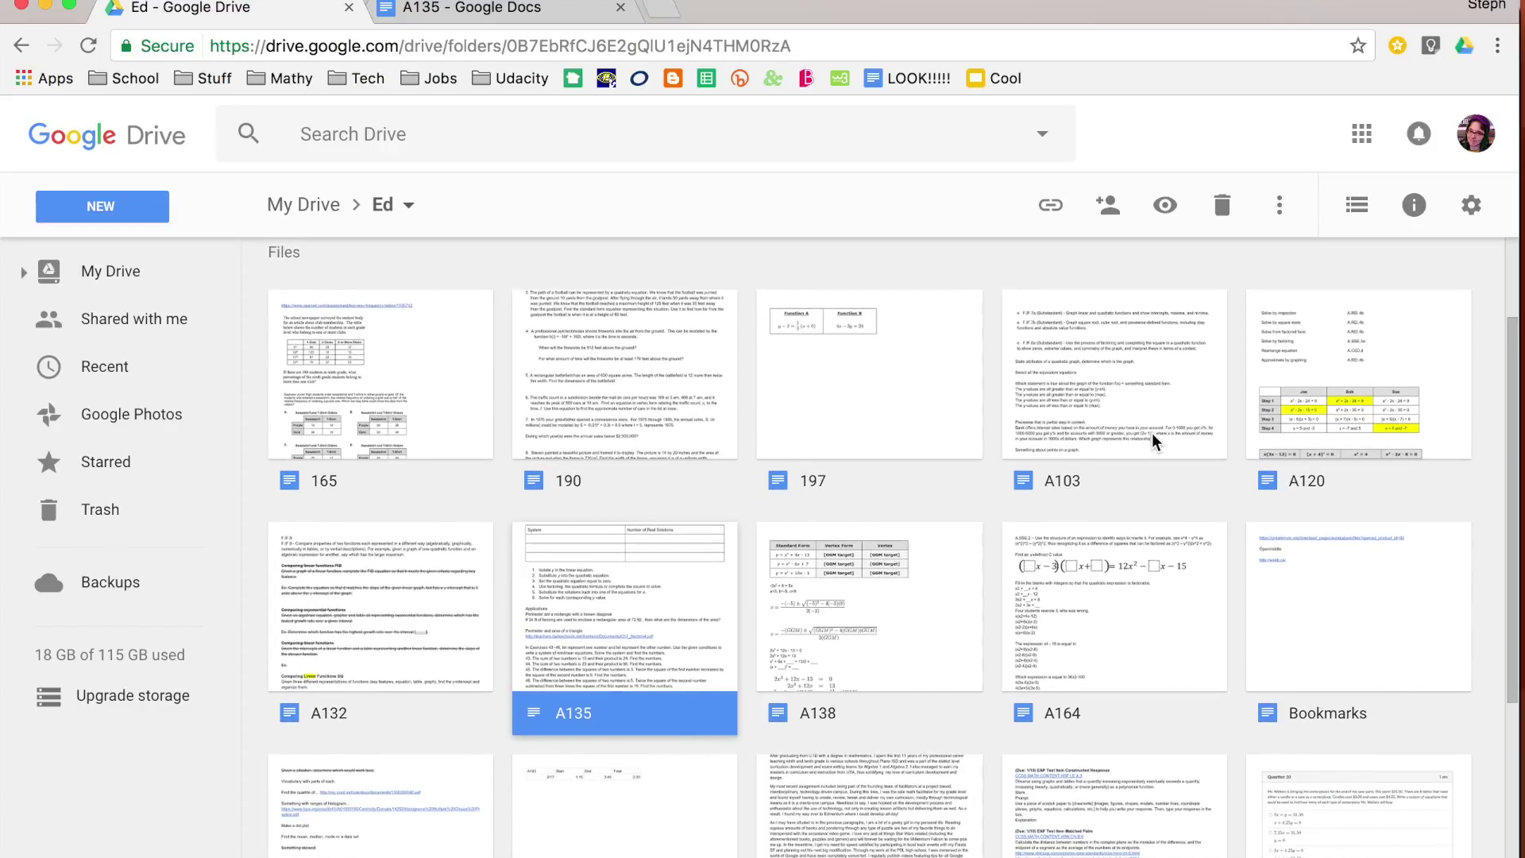